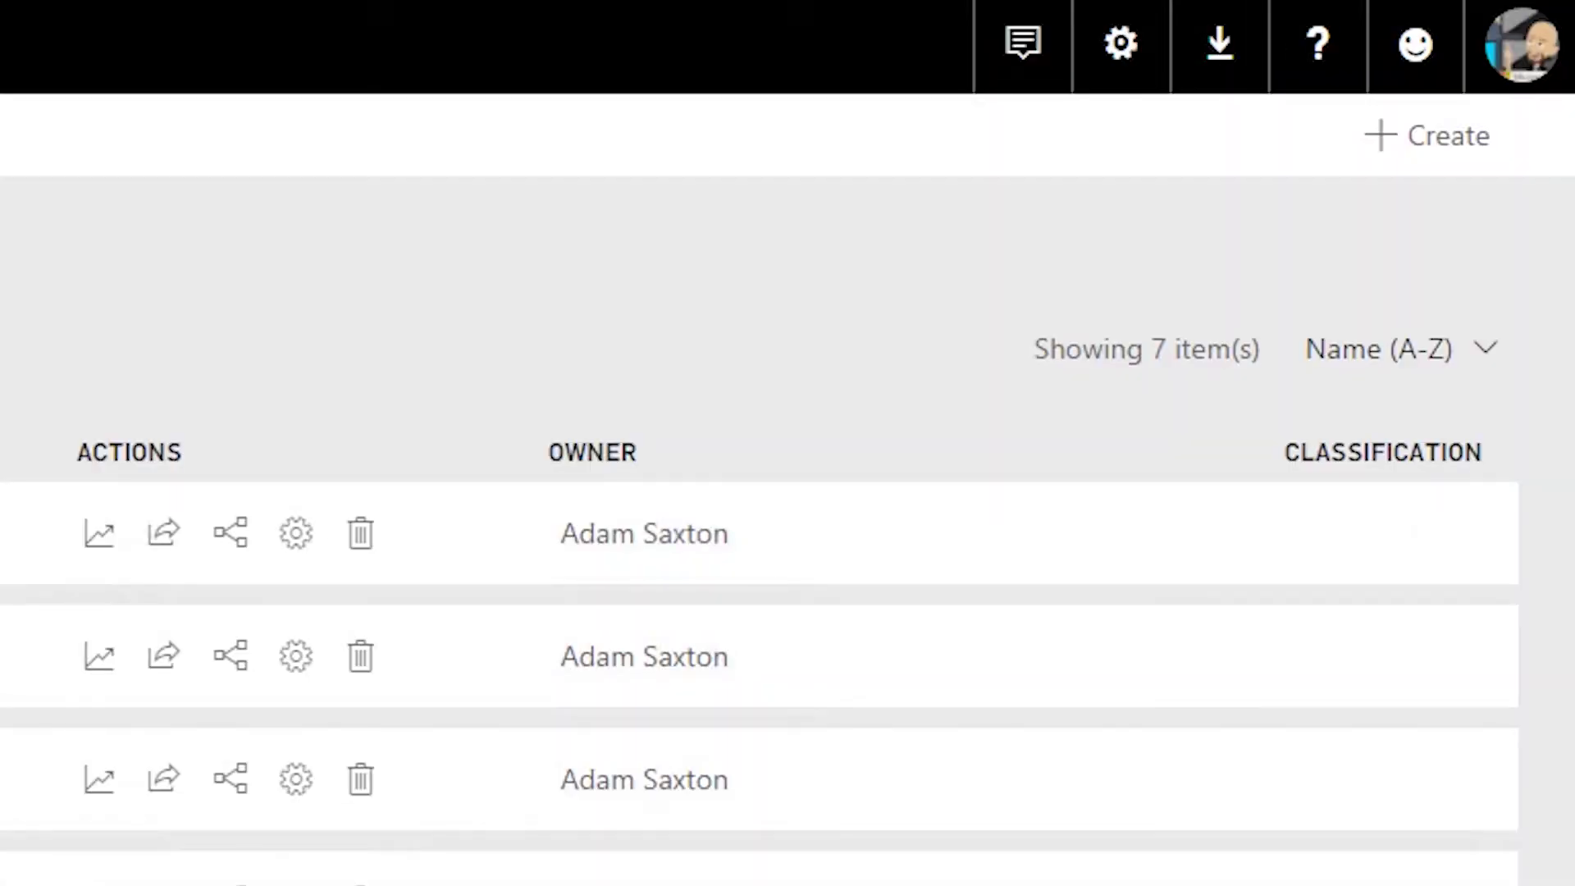
- Open the admin portal's Premium settings, showing New Capacity P1 #1 awaiting setup beside Contoso P1
click(1121, 49)
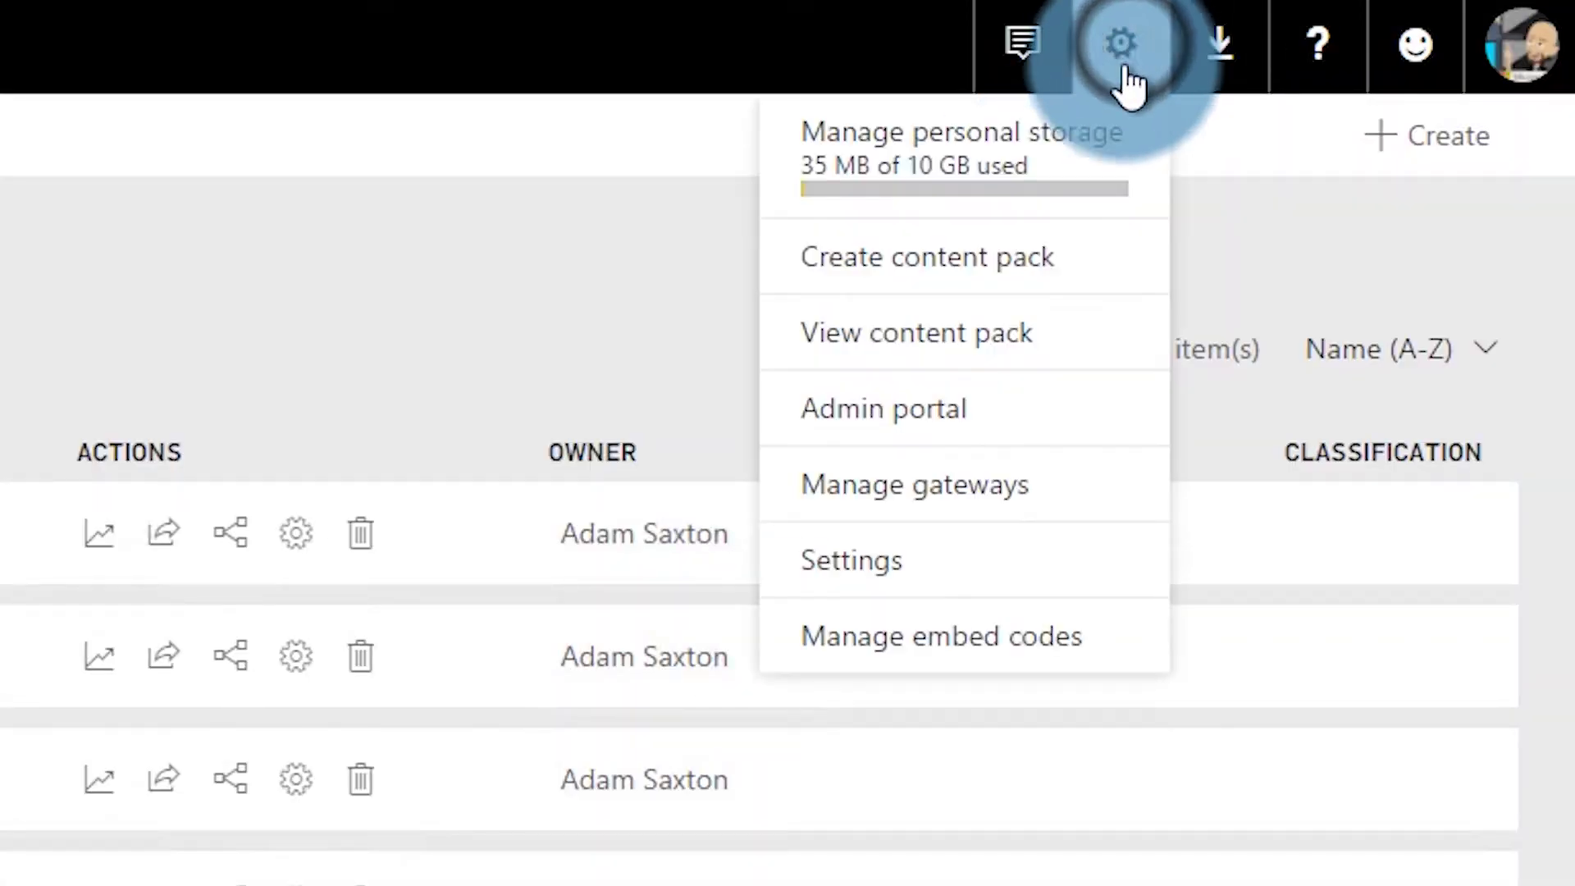
click(927, 415)
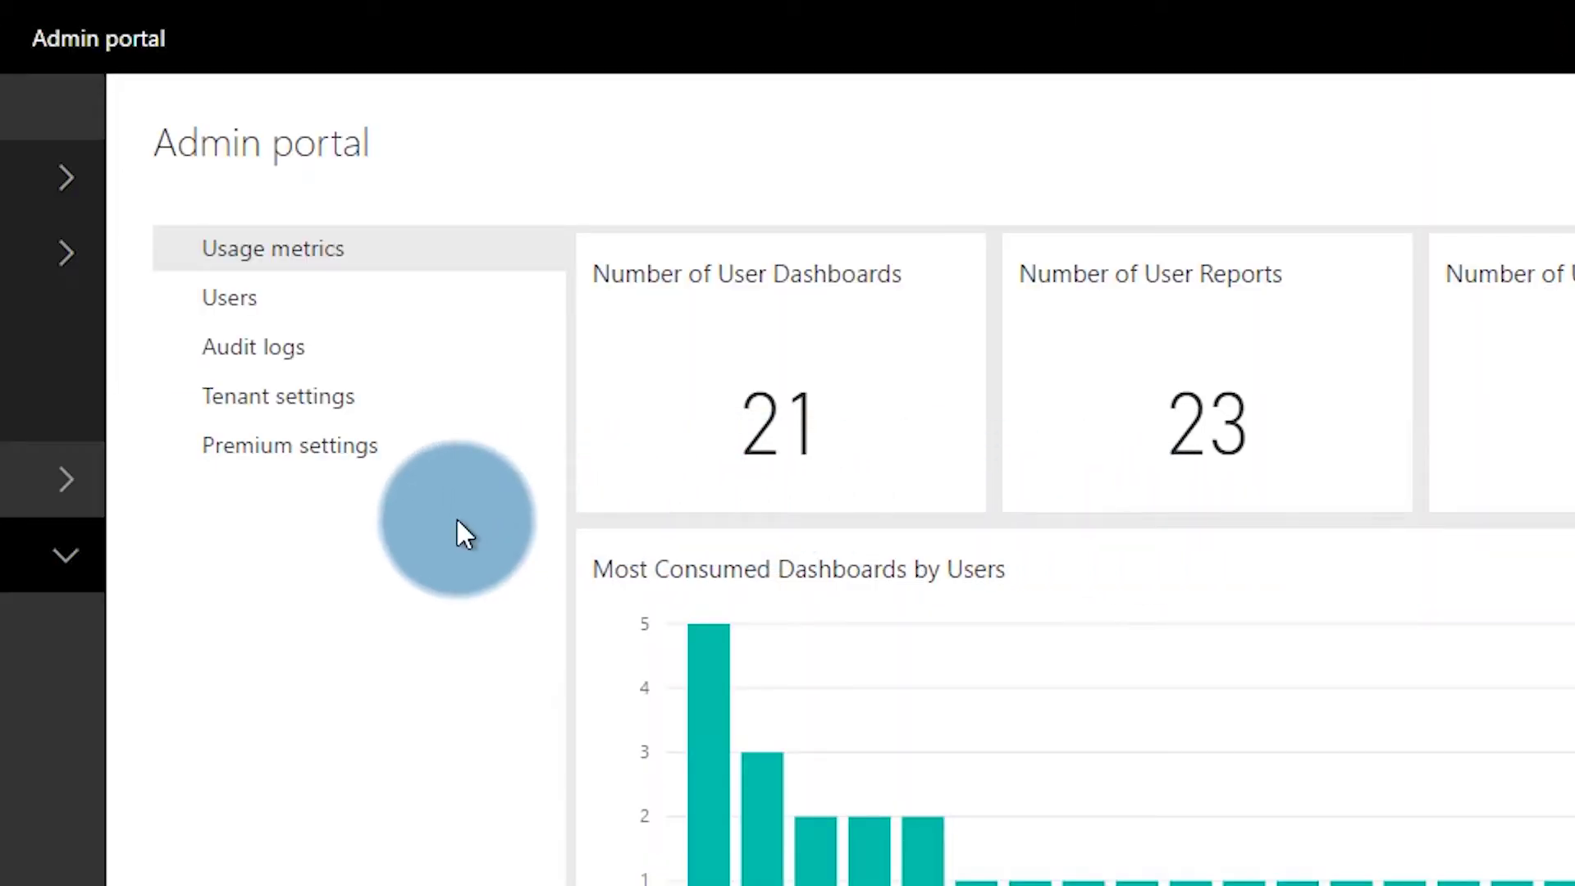
click(348, 450)
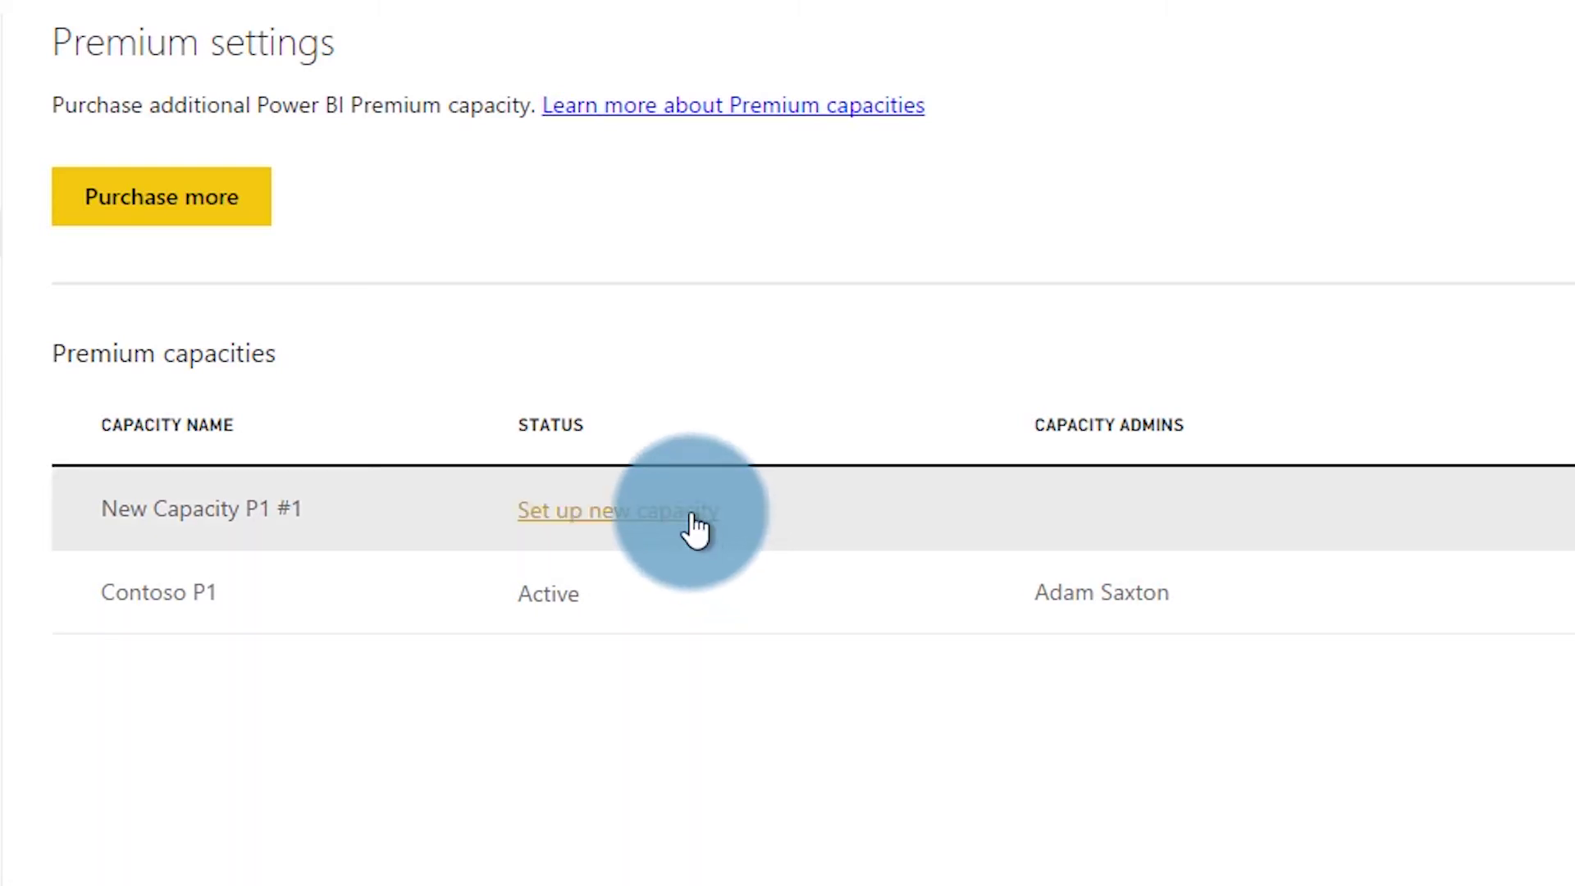
- Set up the new P1 capacity with the name Sales and one capacity admin
click(691, 516)
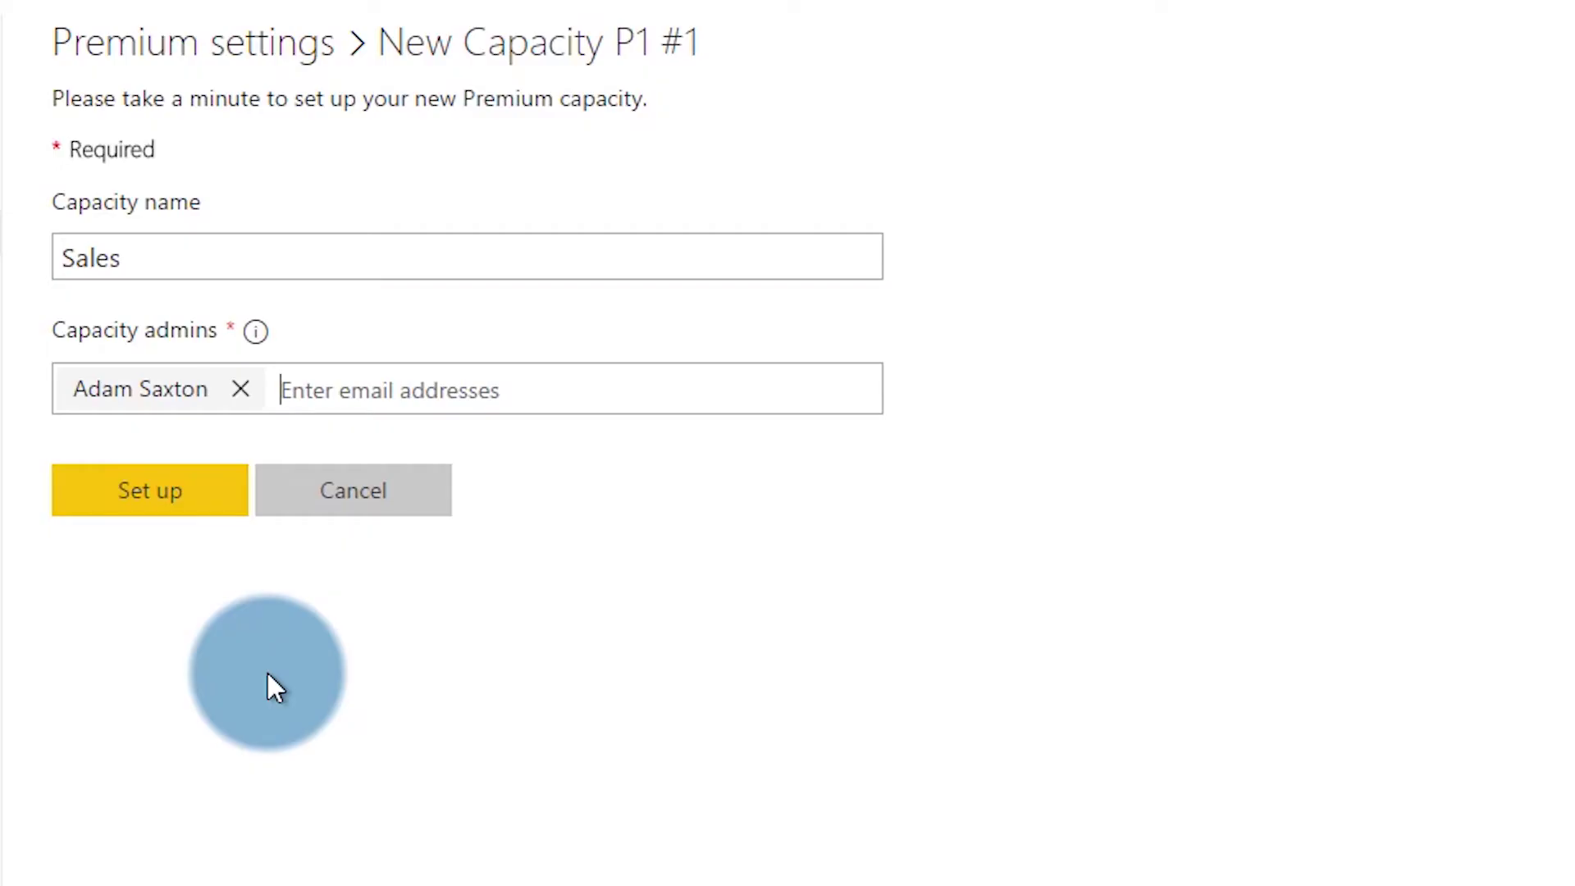
click(174, 490)
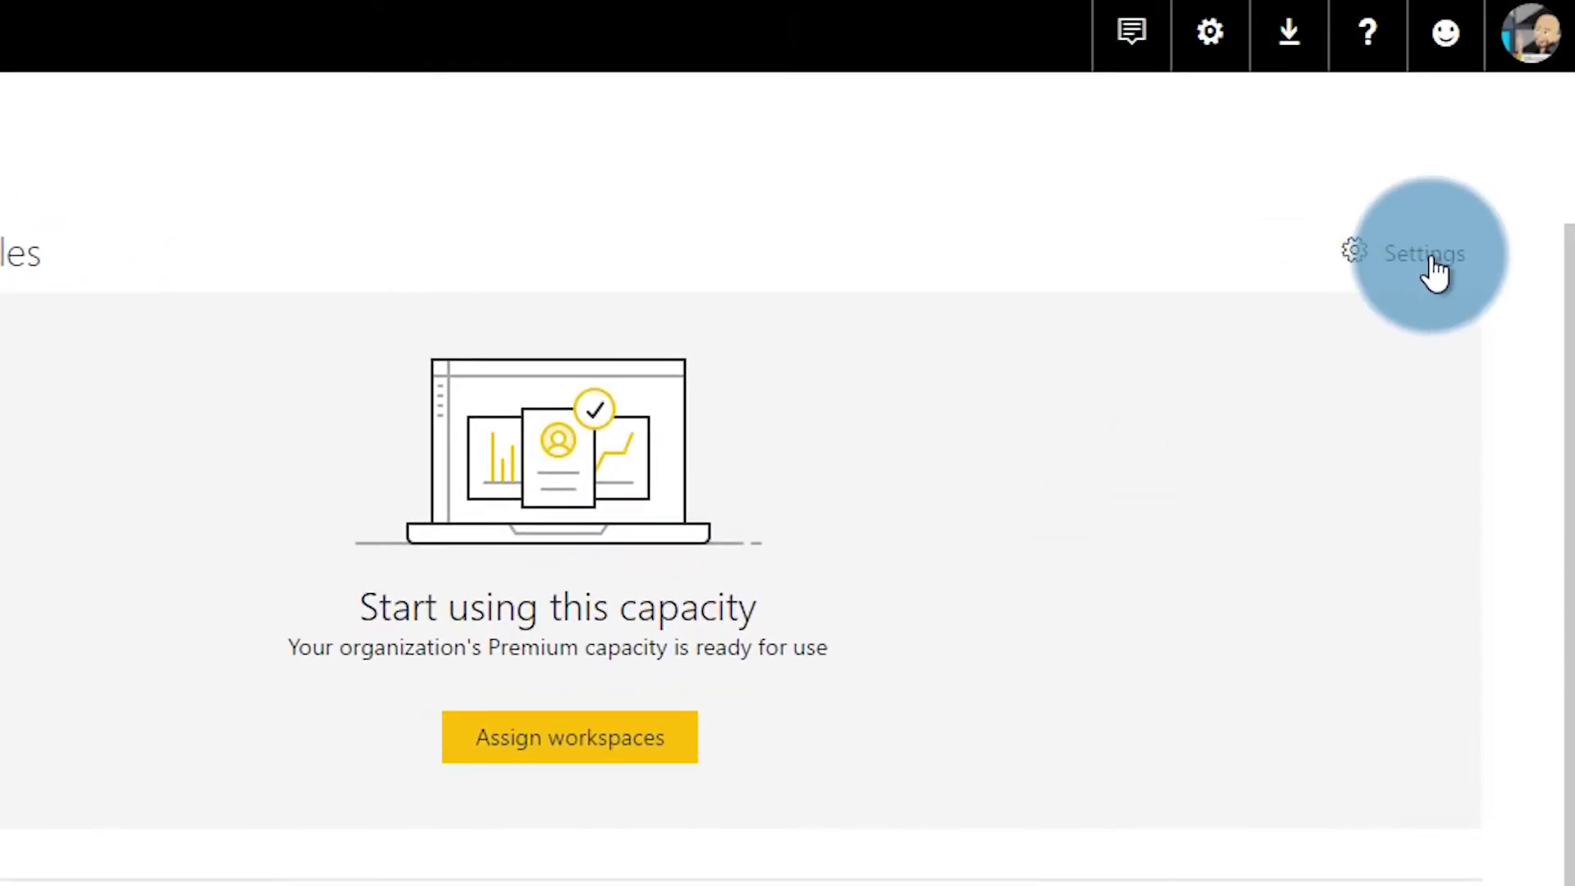
- Review the Sales capacity settings and apply them so Sales P1 shows as Active
click(1433, 271)
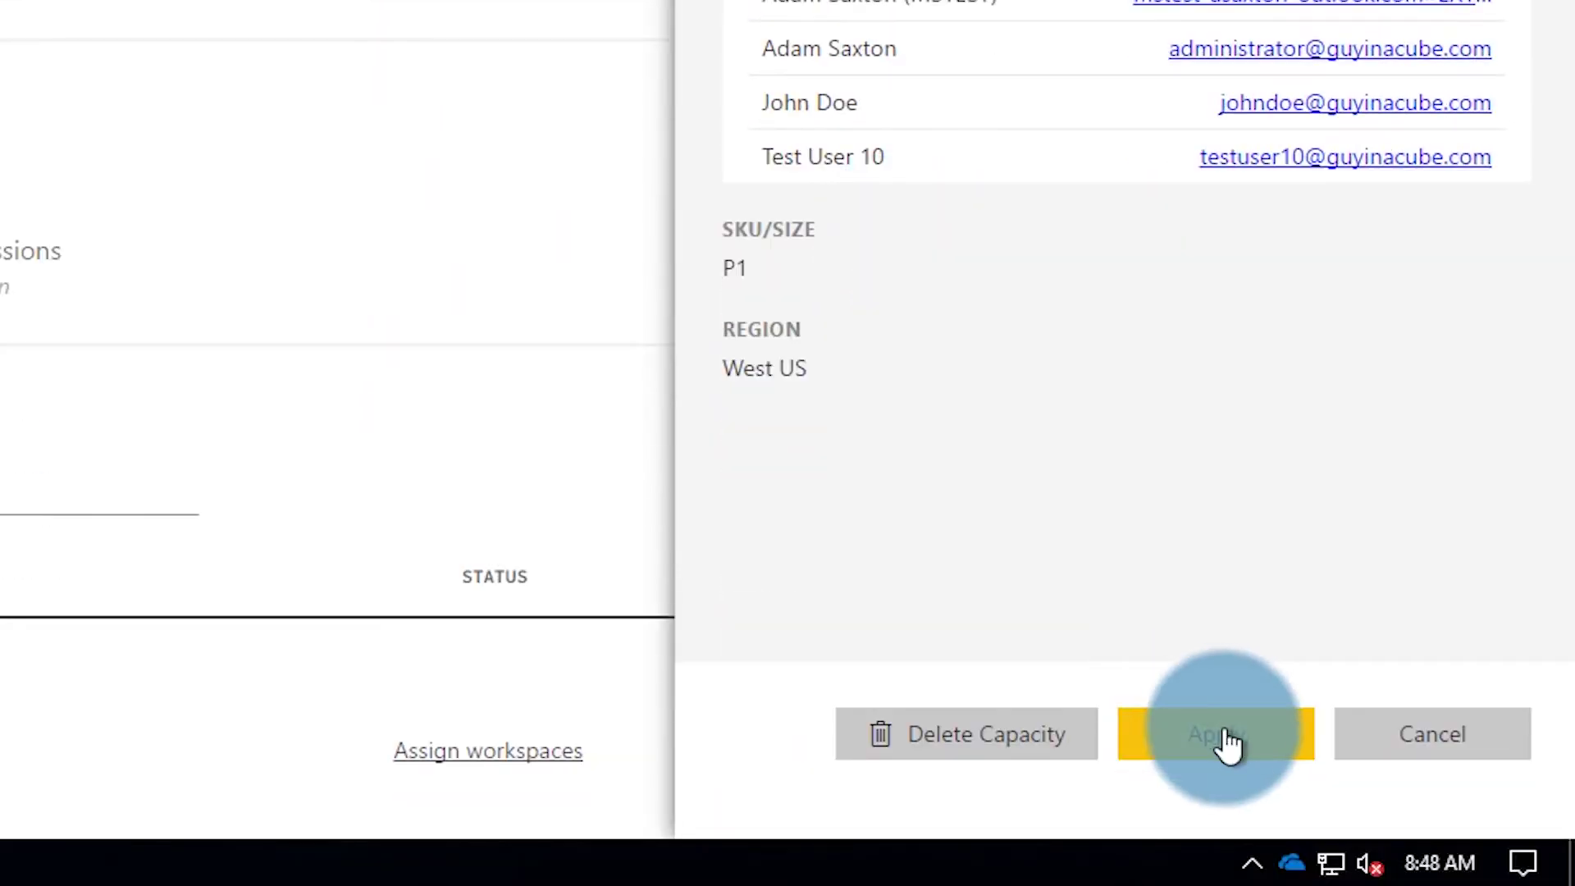
click(1230, 736)
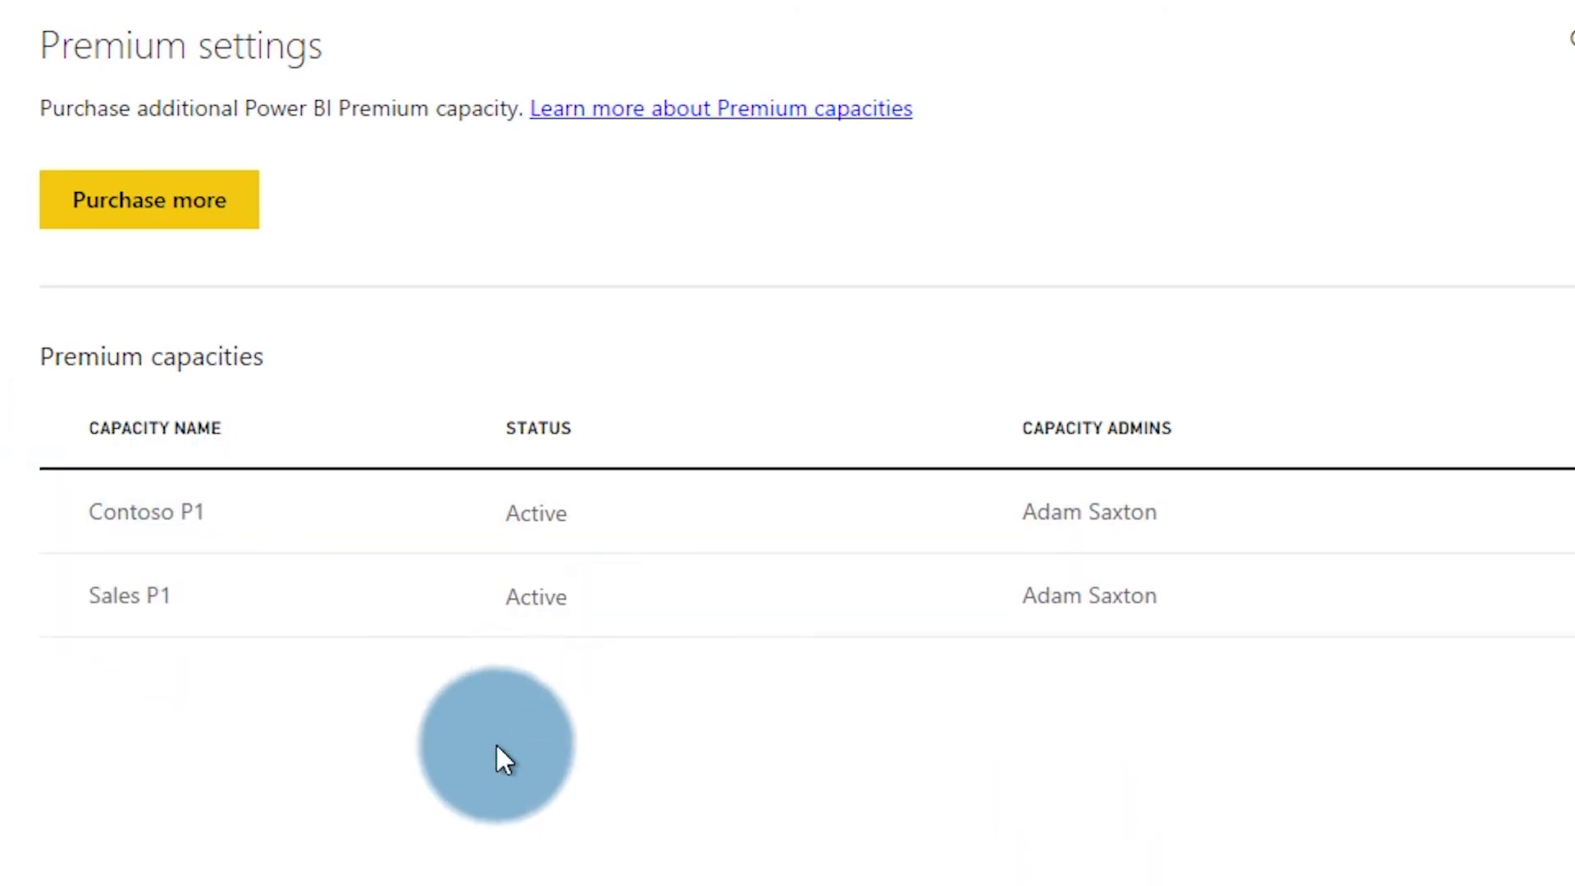
- Add a second capacity admin to Sales P1 and give a specific user assignment permissions
click(139, 607)
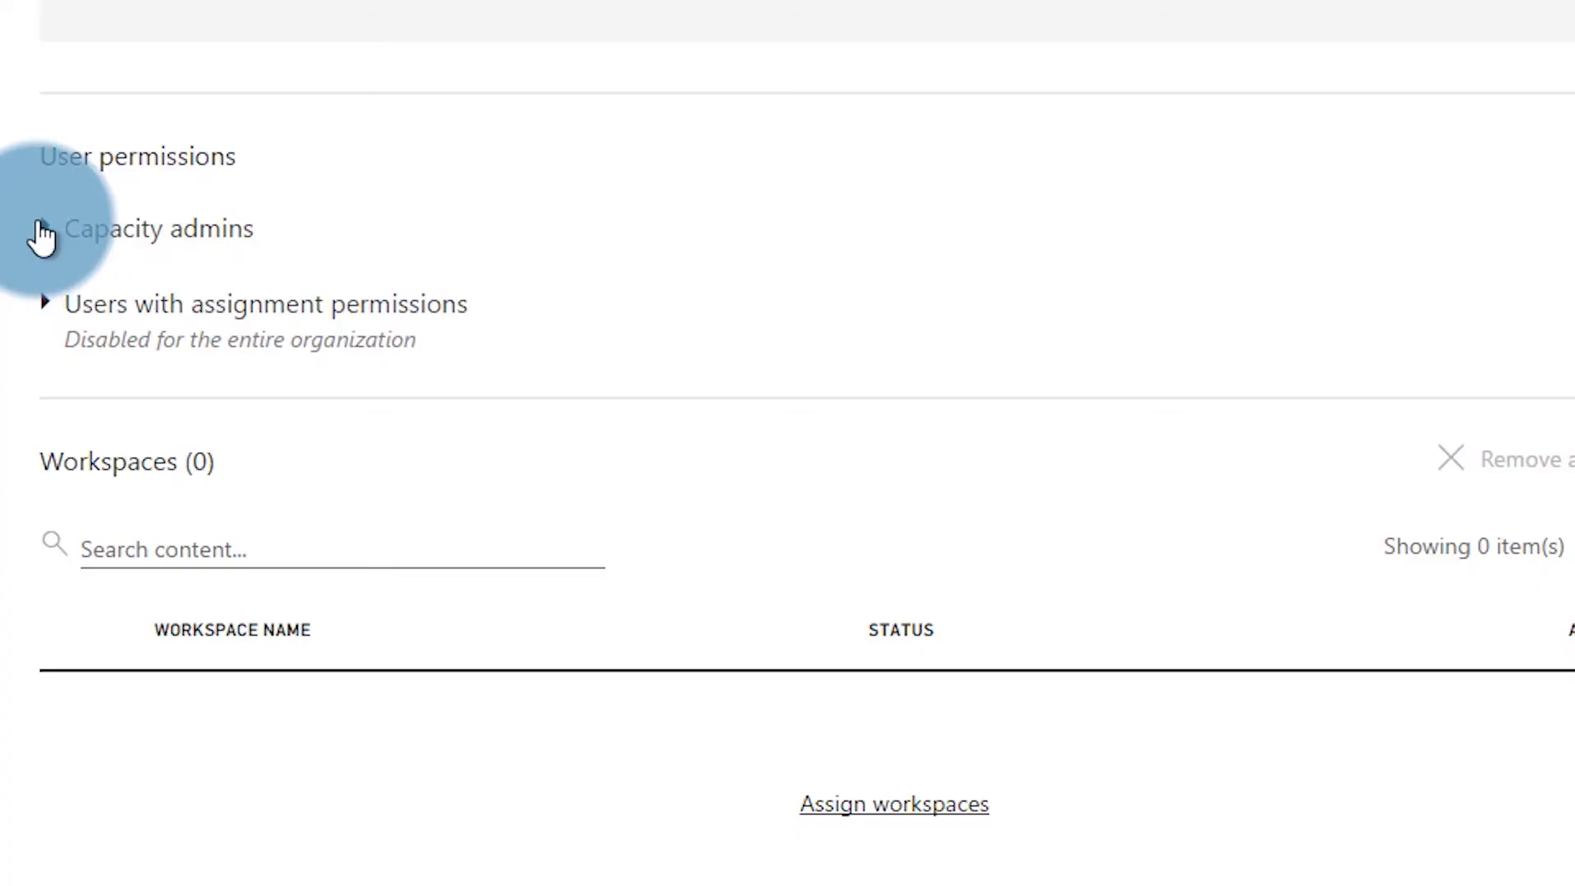
click(43, 230)
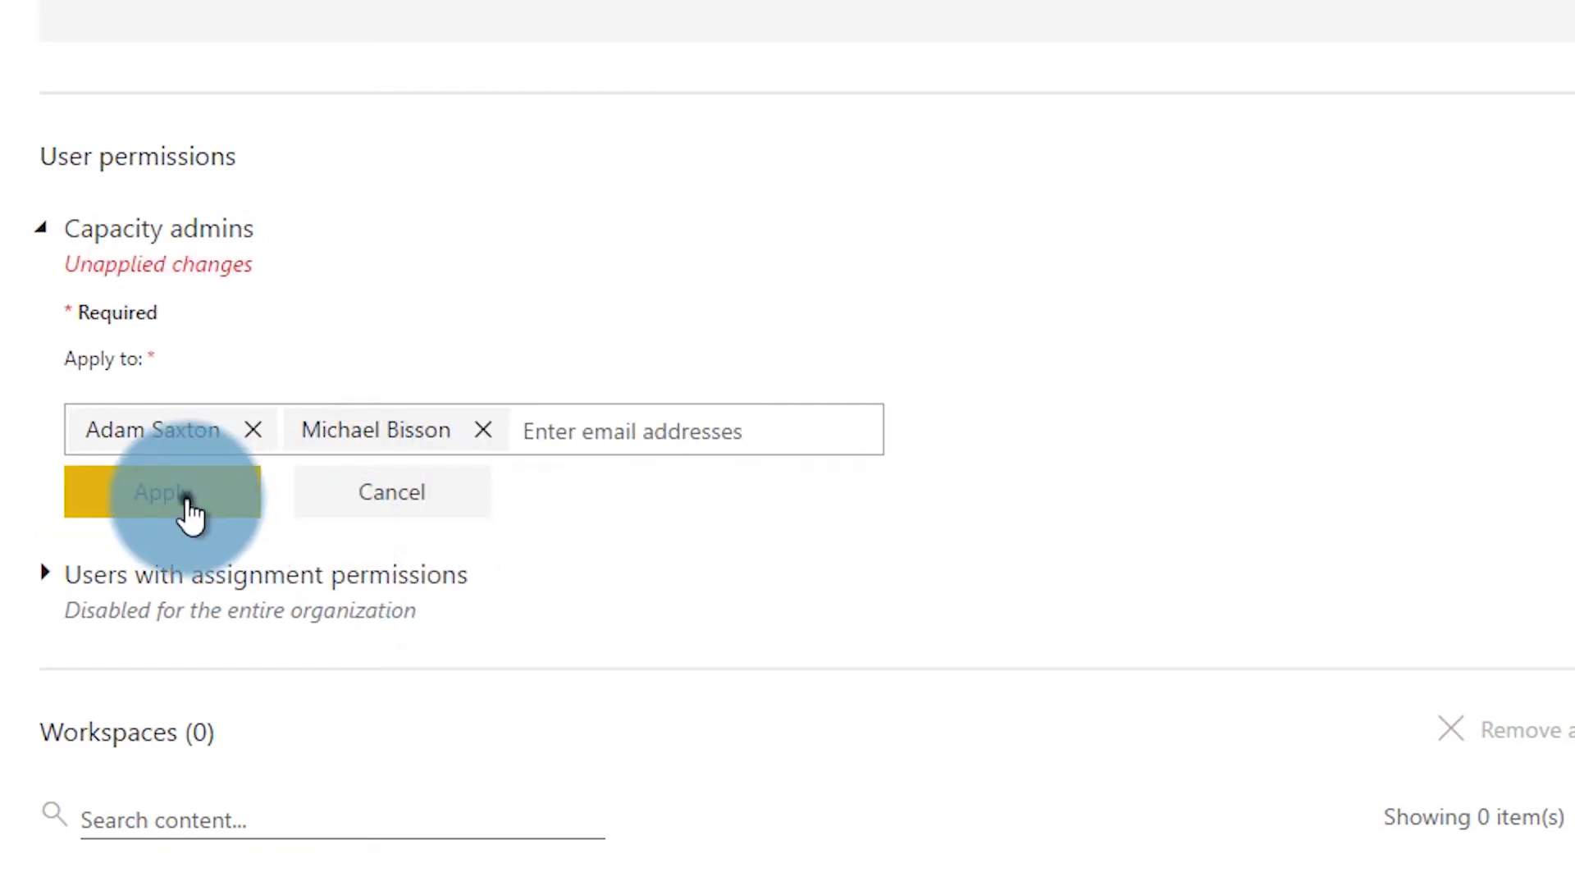
click(187, 502)
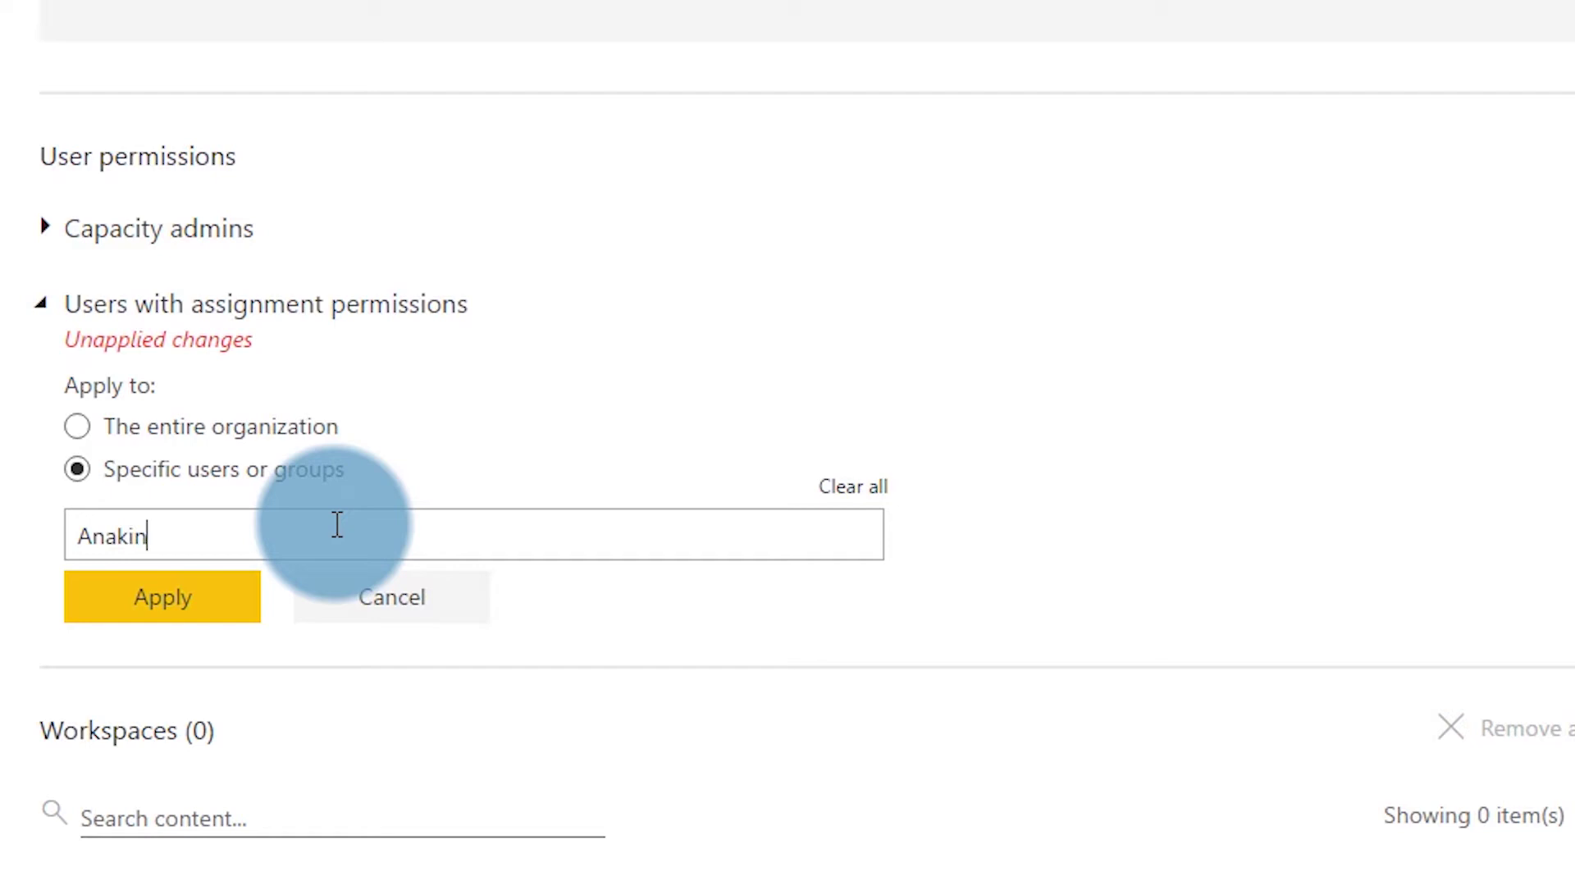
click(218, 593)
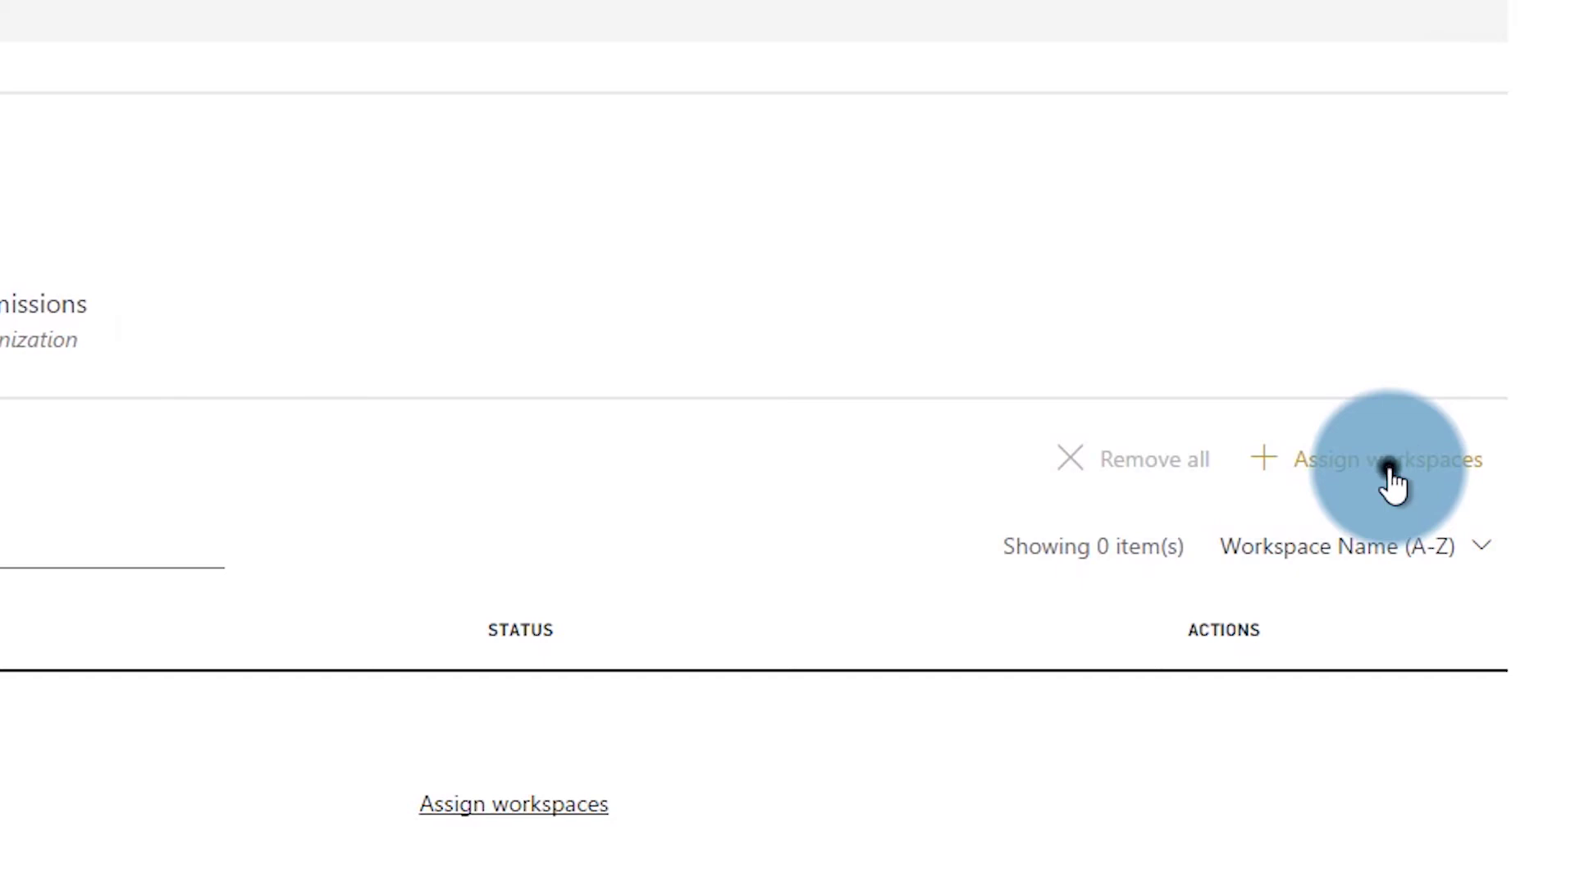
- Start assigning Sales P1 to specific workspaces by users, ready to enter a user's e-mail
click(1392, 484)
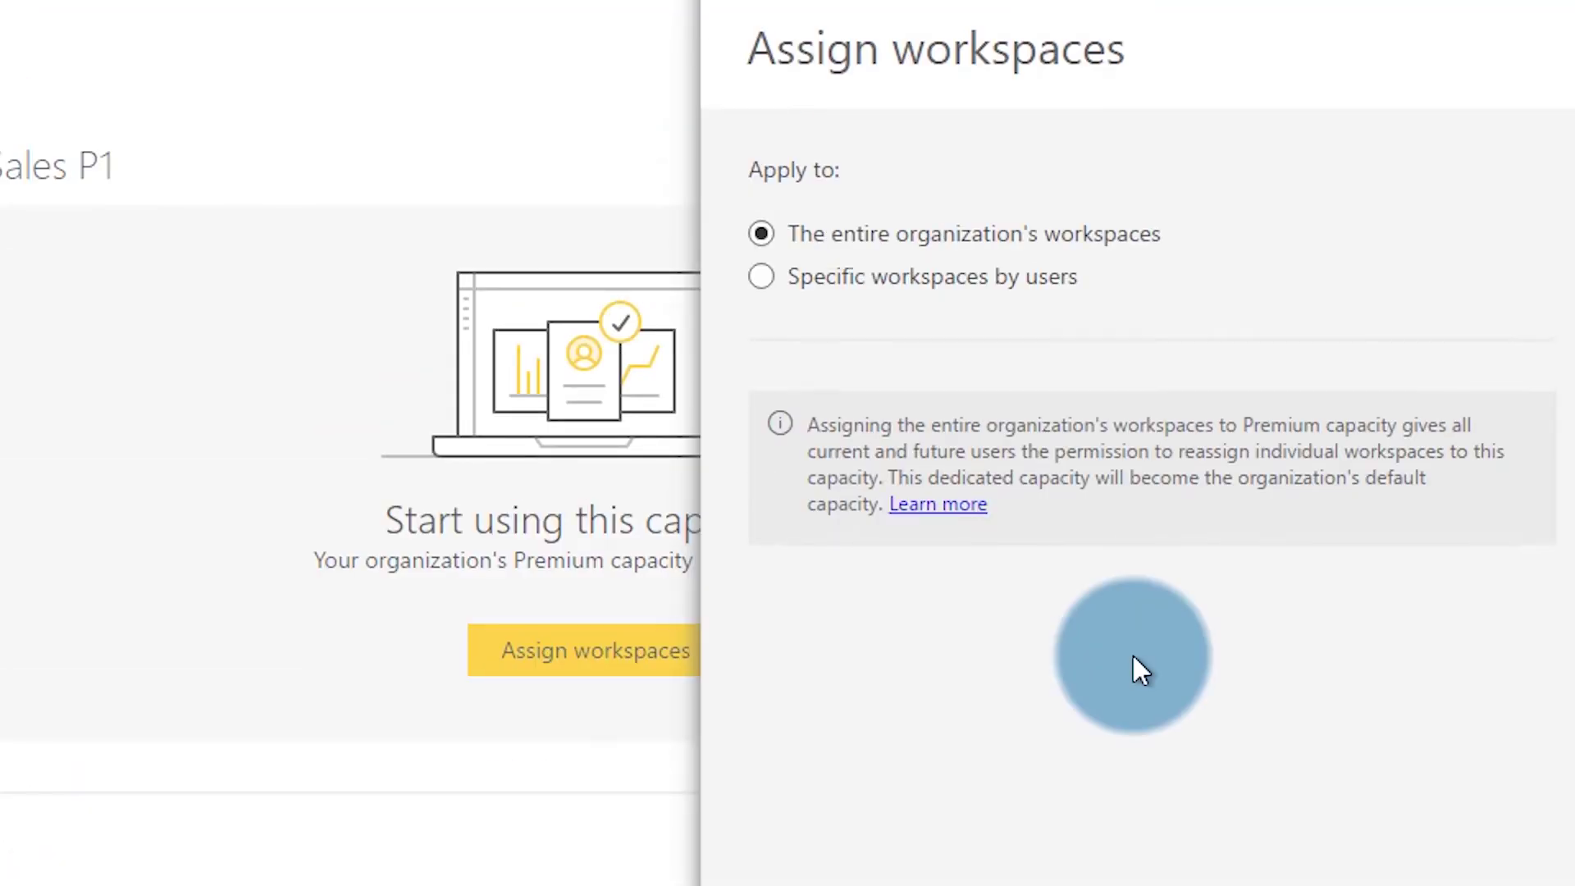
click(760, 278)
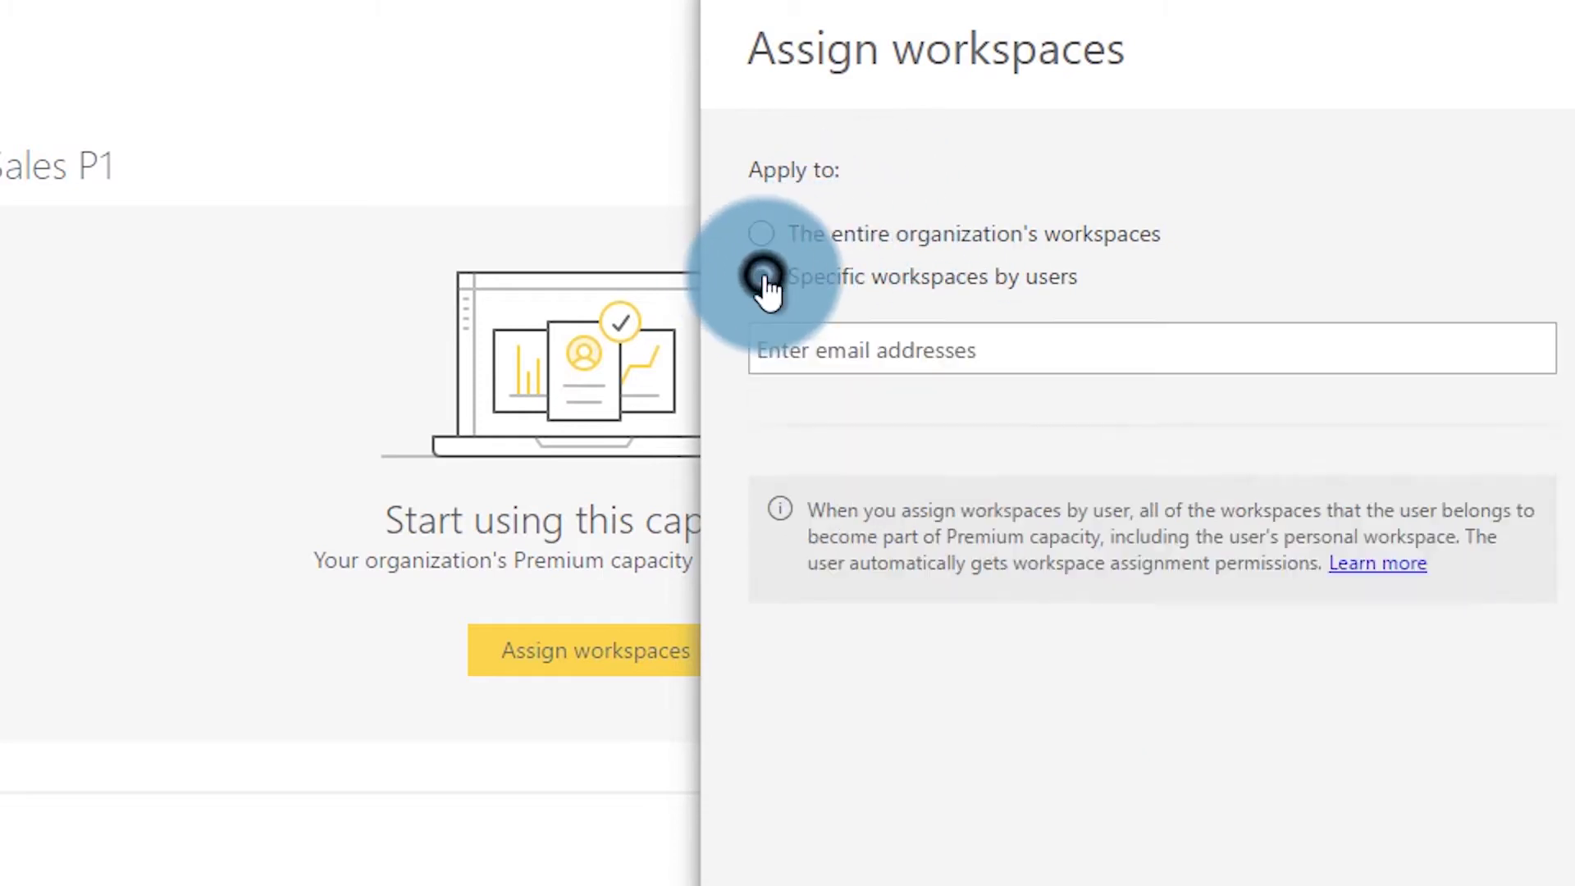
click(1030, 357)
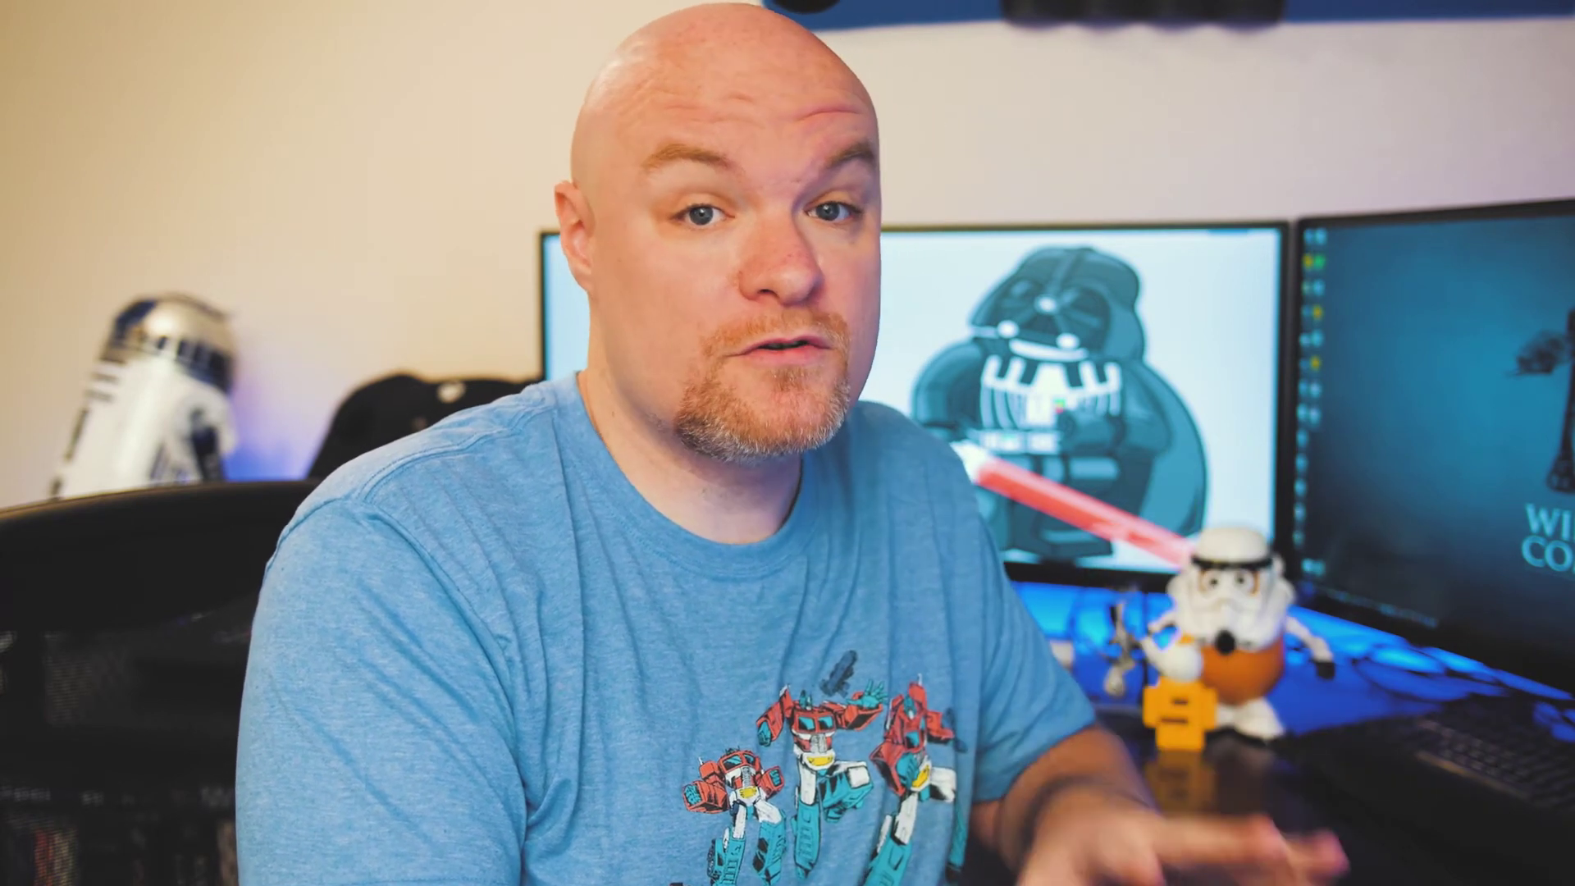
- Sign back in to Power BI through the Microsoft login page
click(1028, 732)
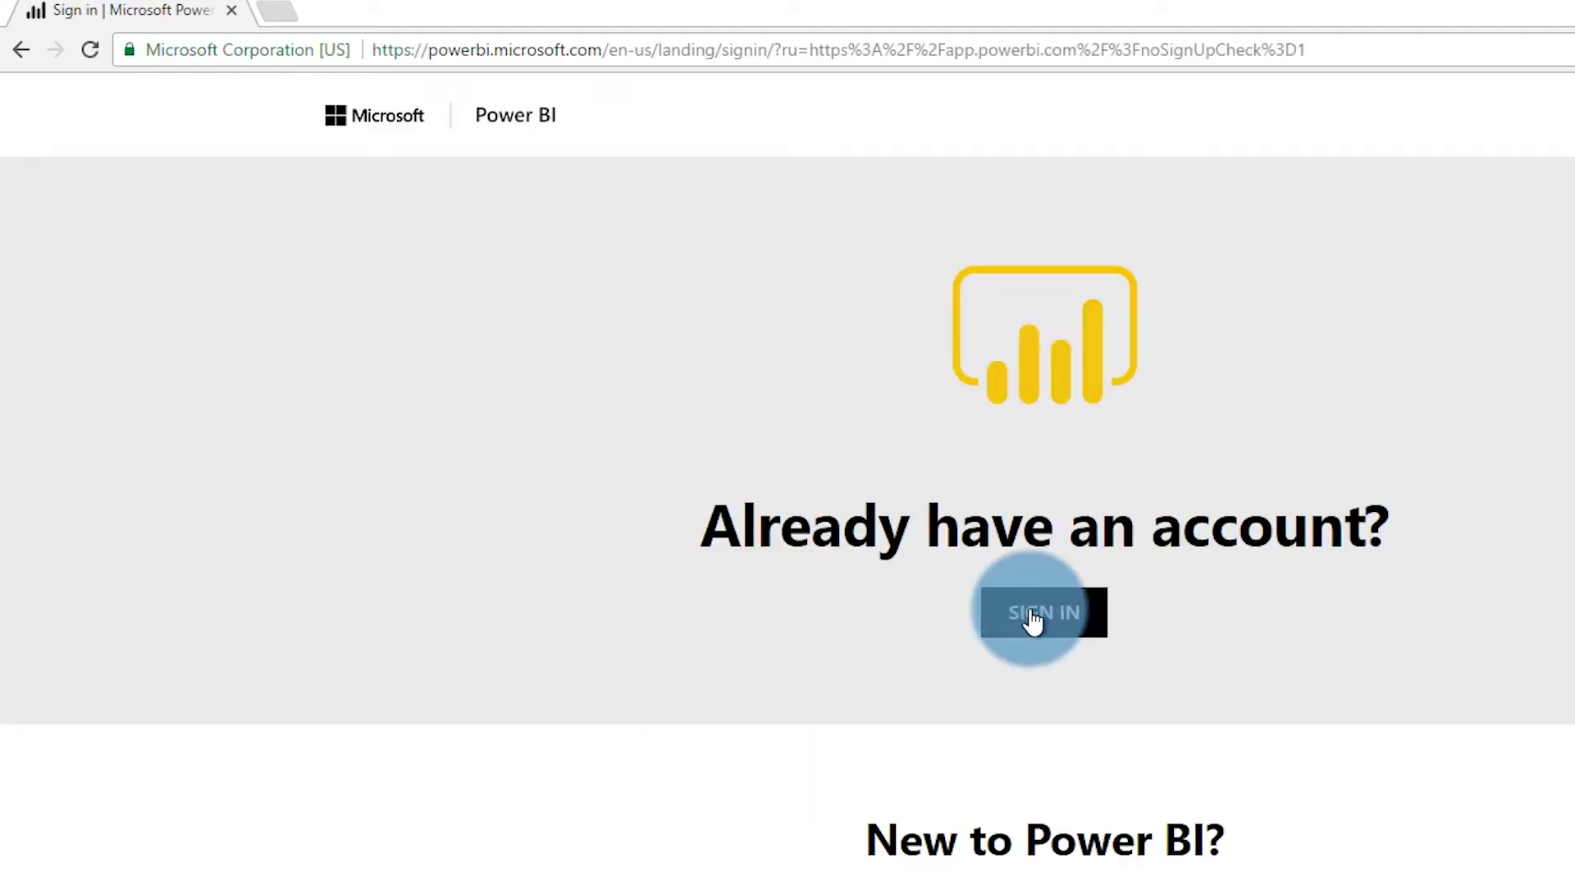
click(1033, 617)
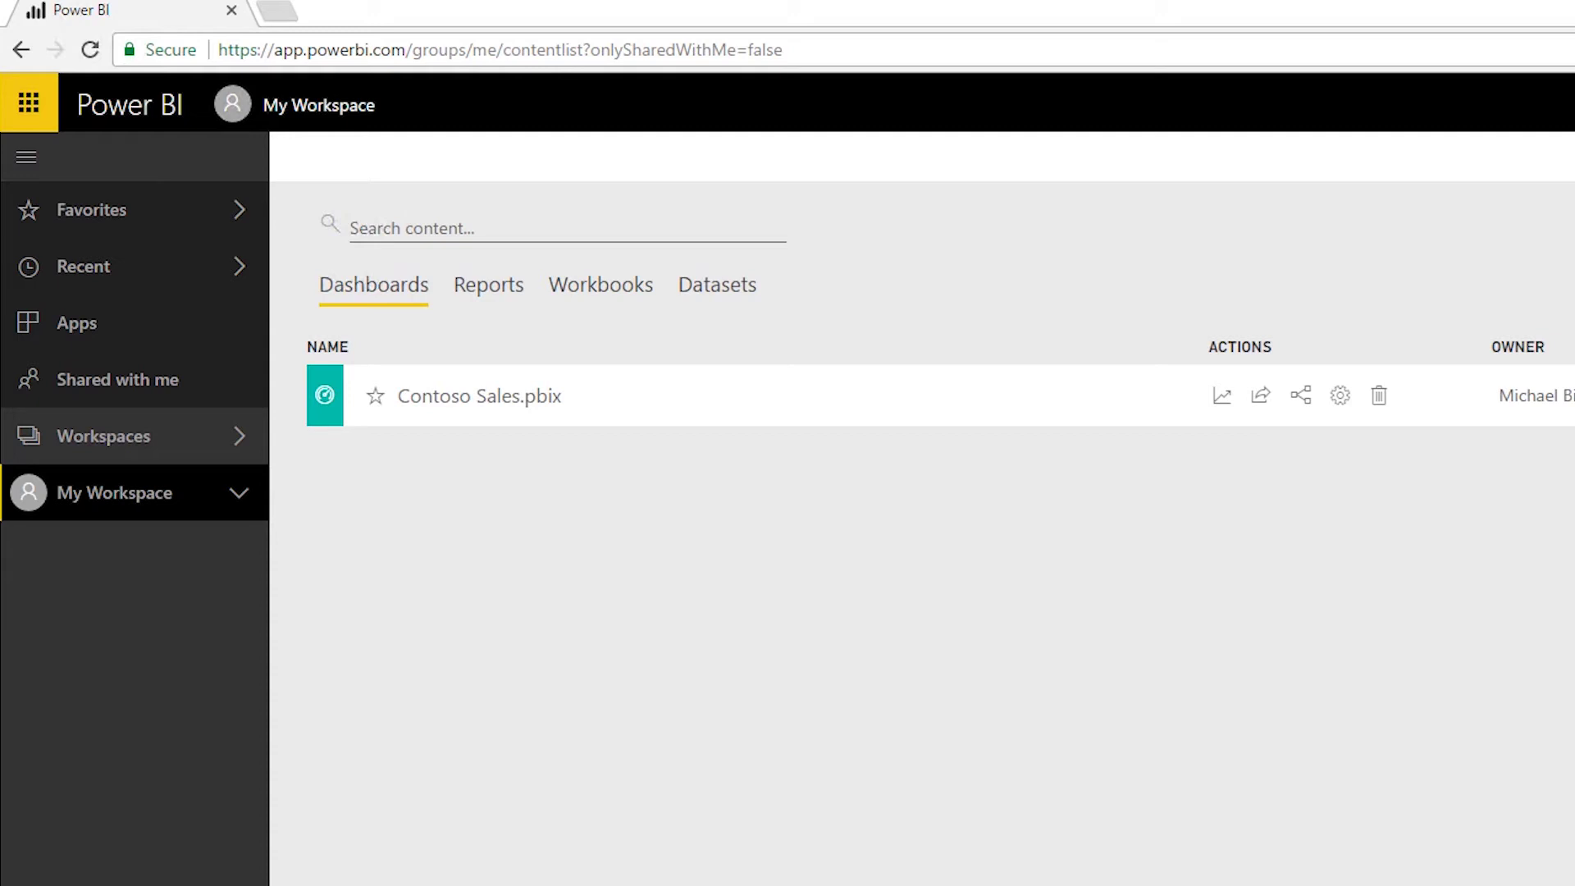
- Return to the admin portal's Premium settings and open the Sales P1 capacity page
click(1574, 100)
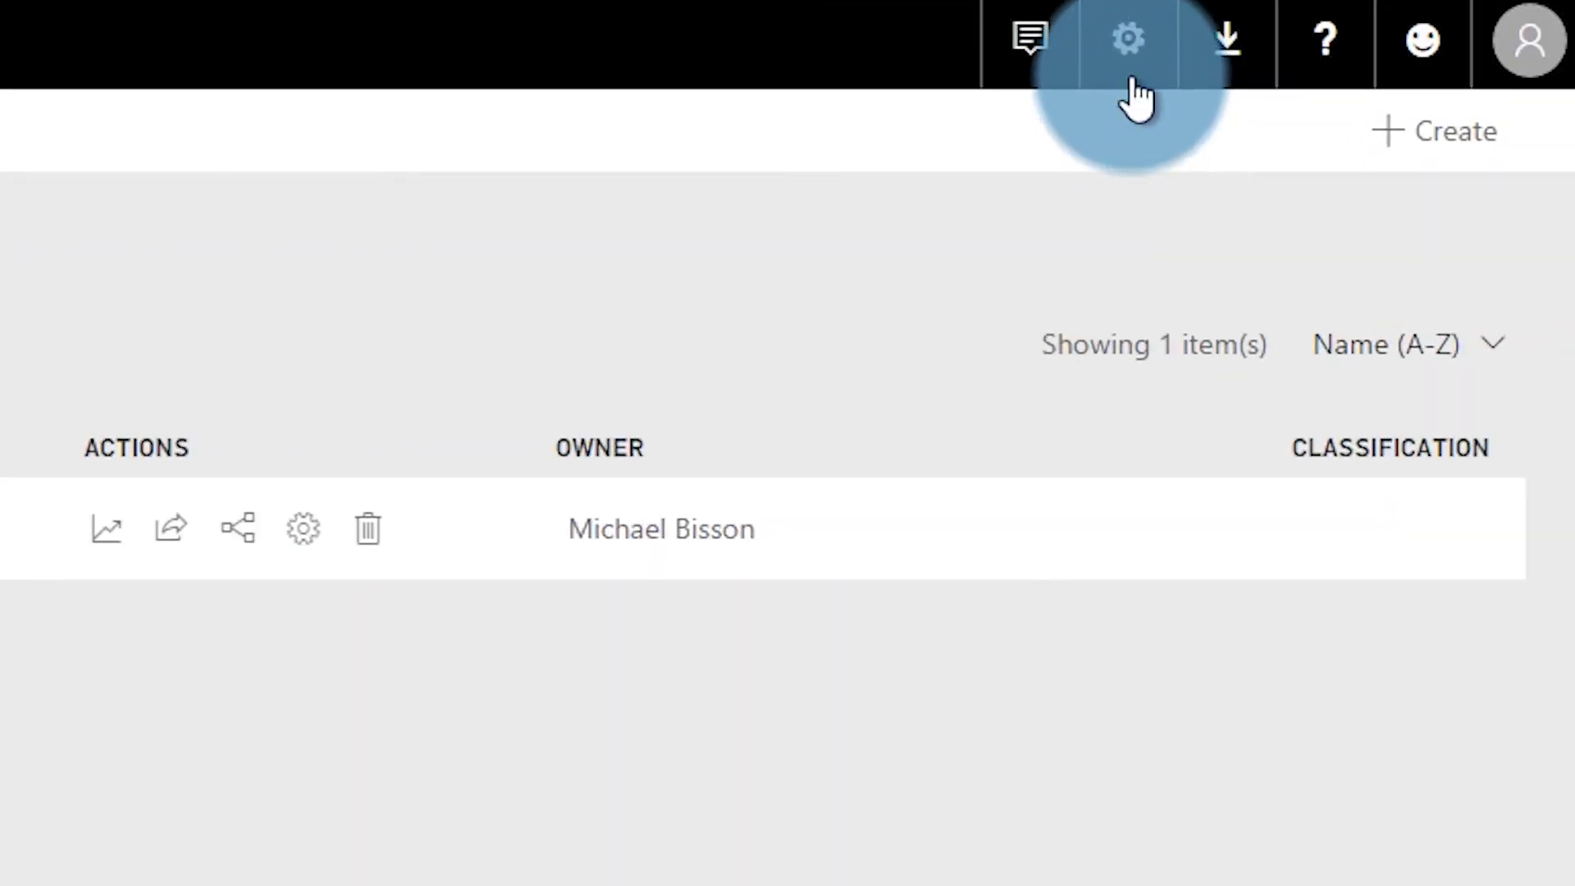
click(1139, 70)
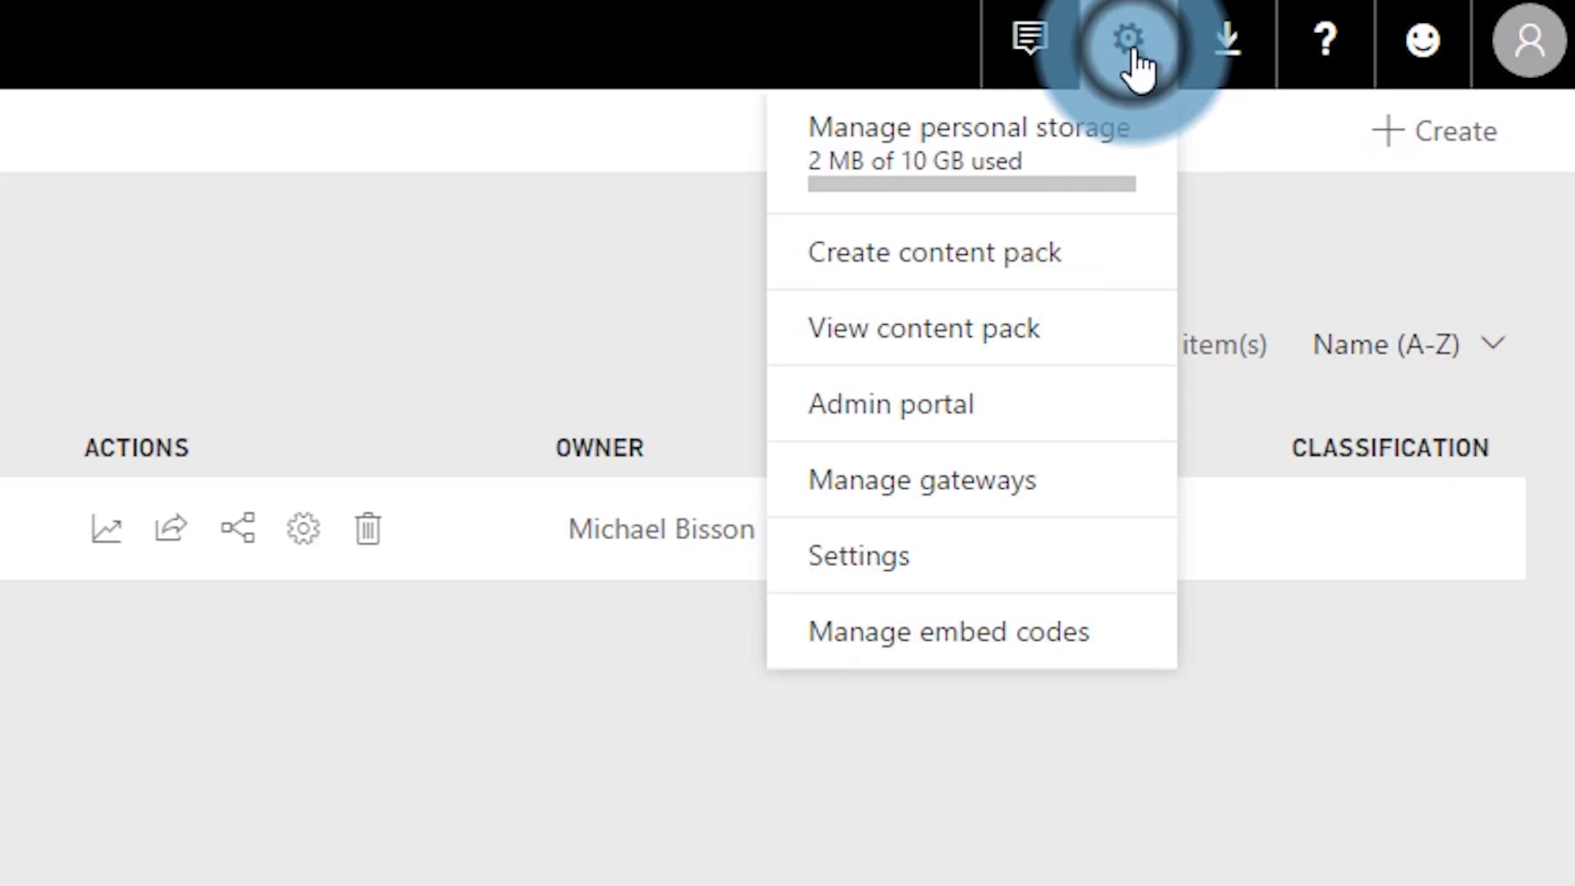
click(923, 427)
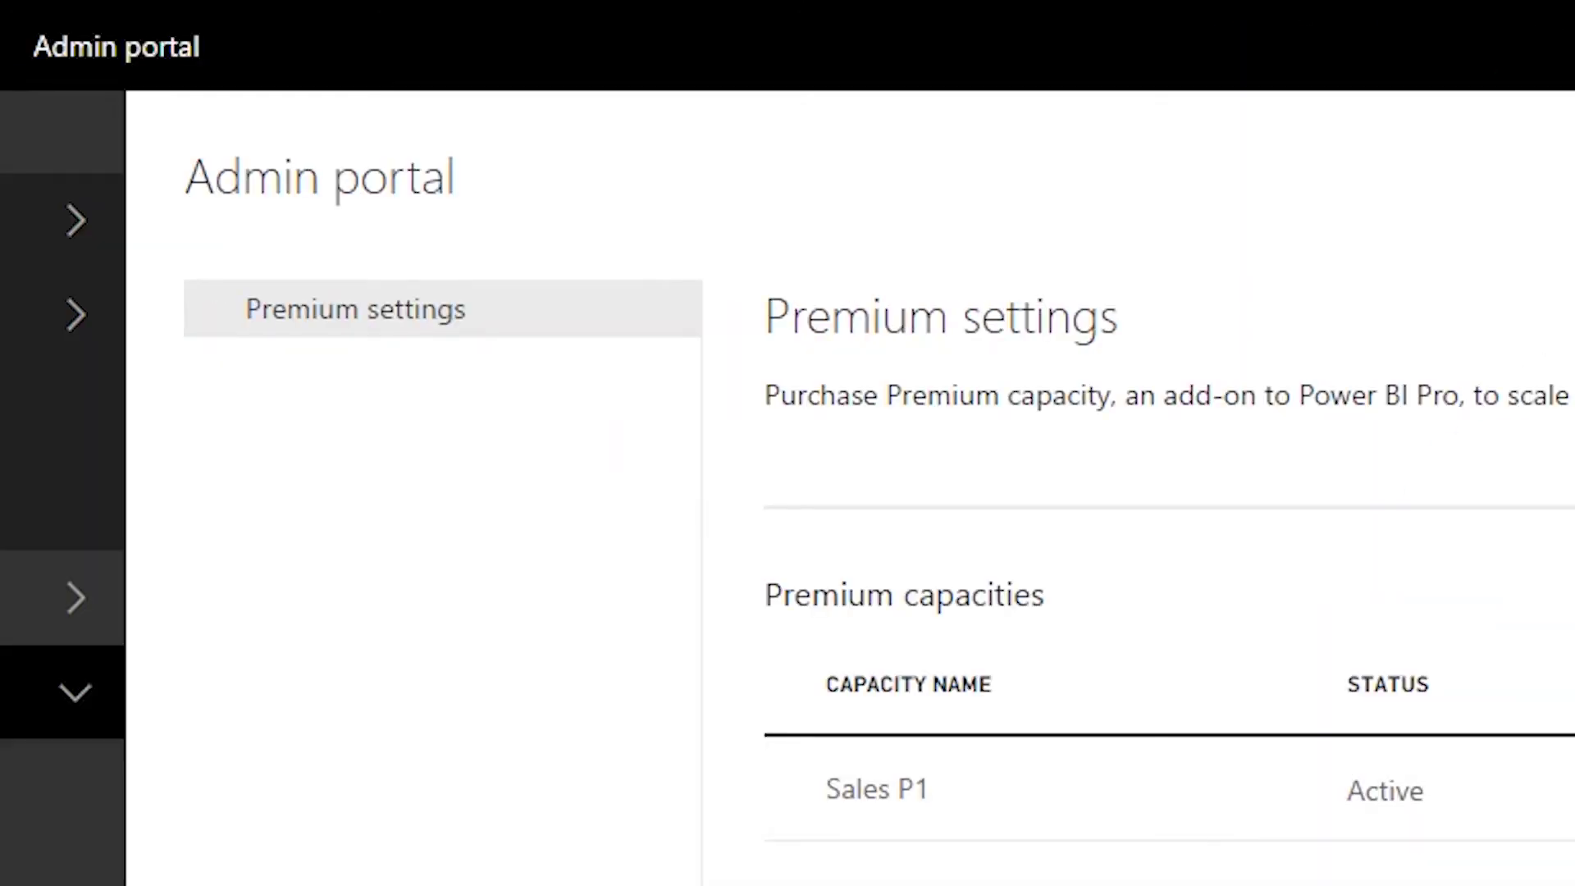
click(1574, 885)
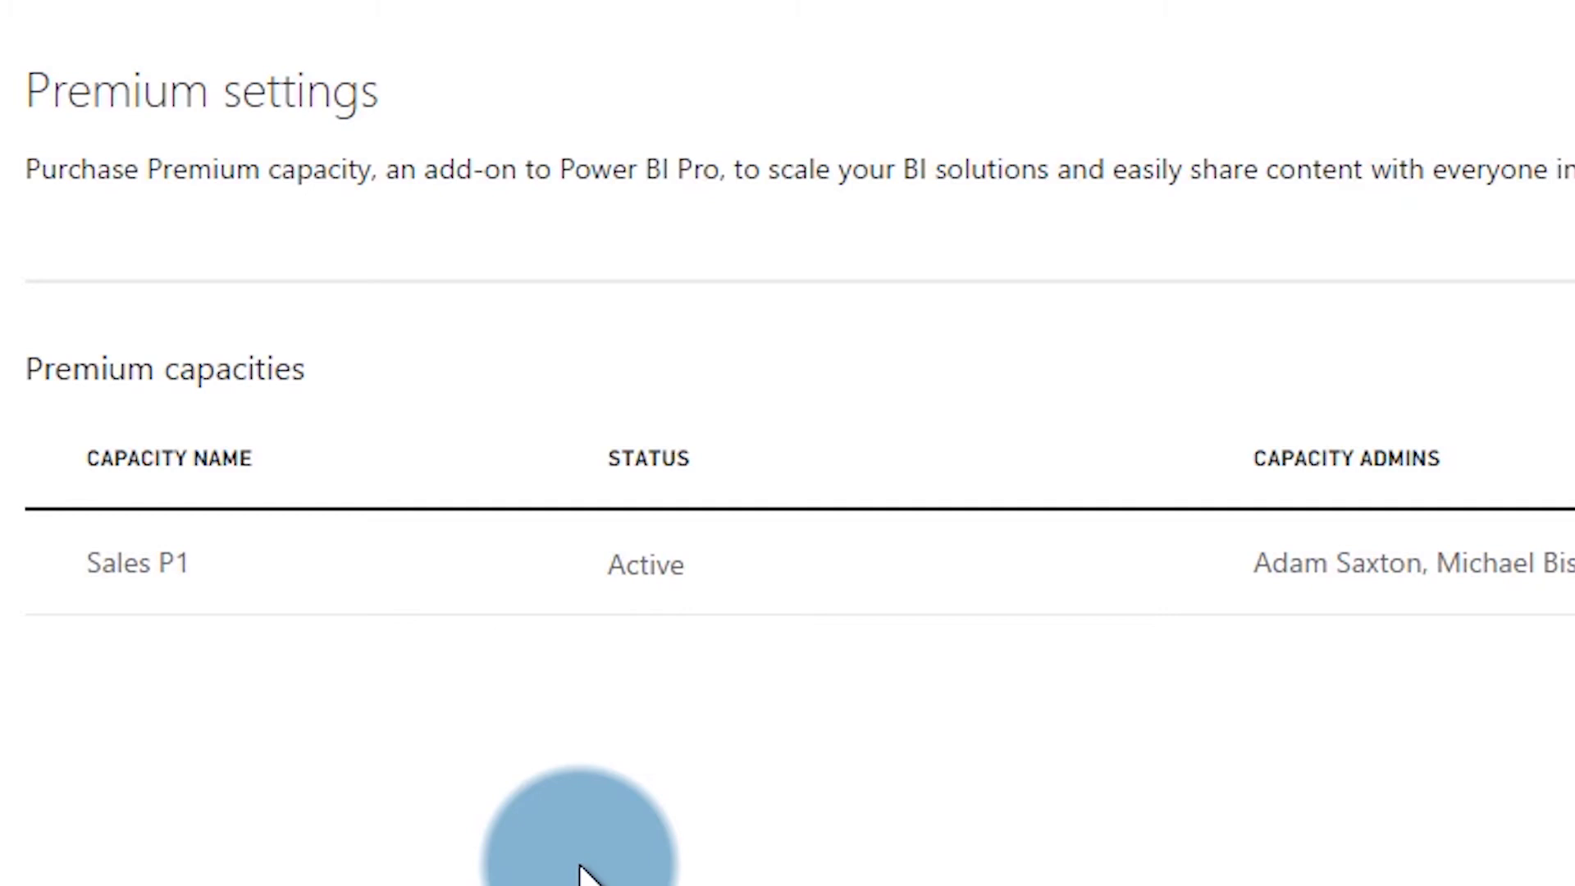
click(205, 563)
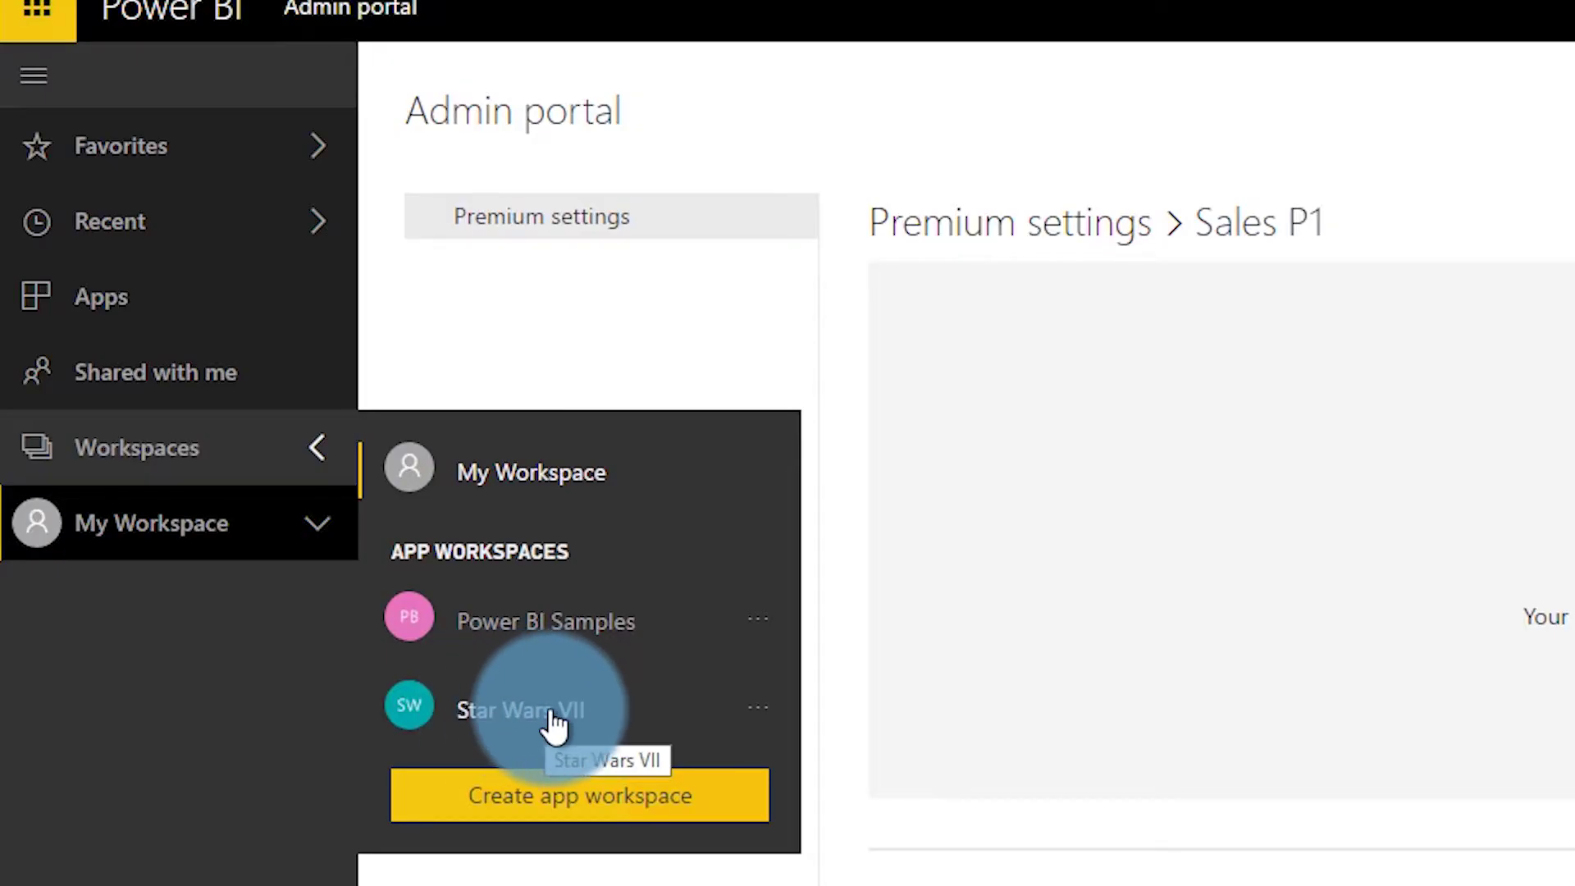
- Add a searched-for user as a Member of the Star Wars VII workspace
click(553, 721)
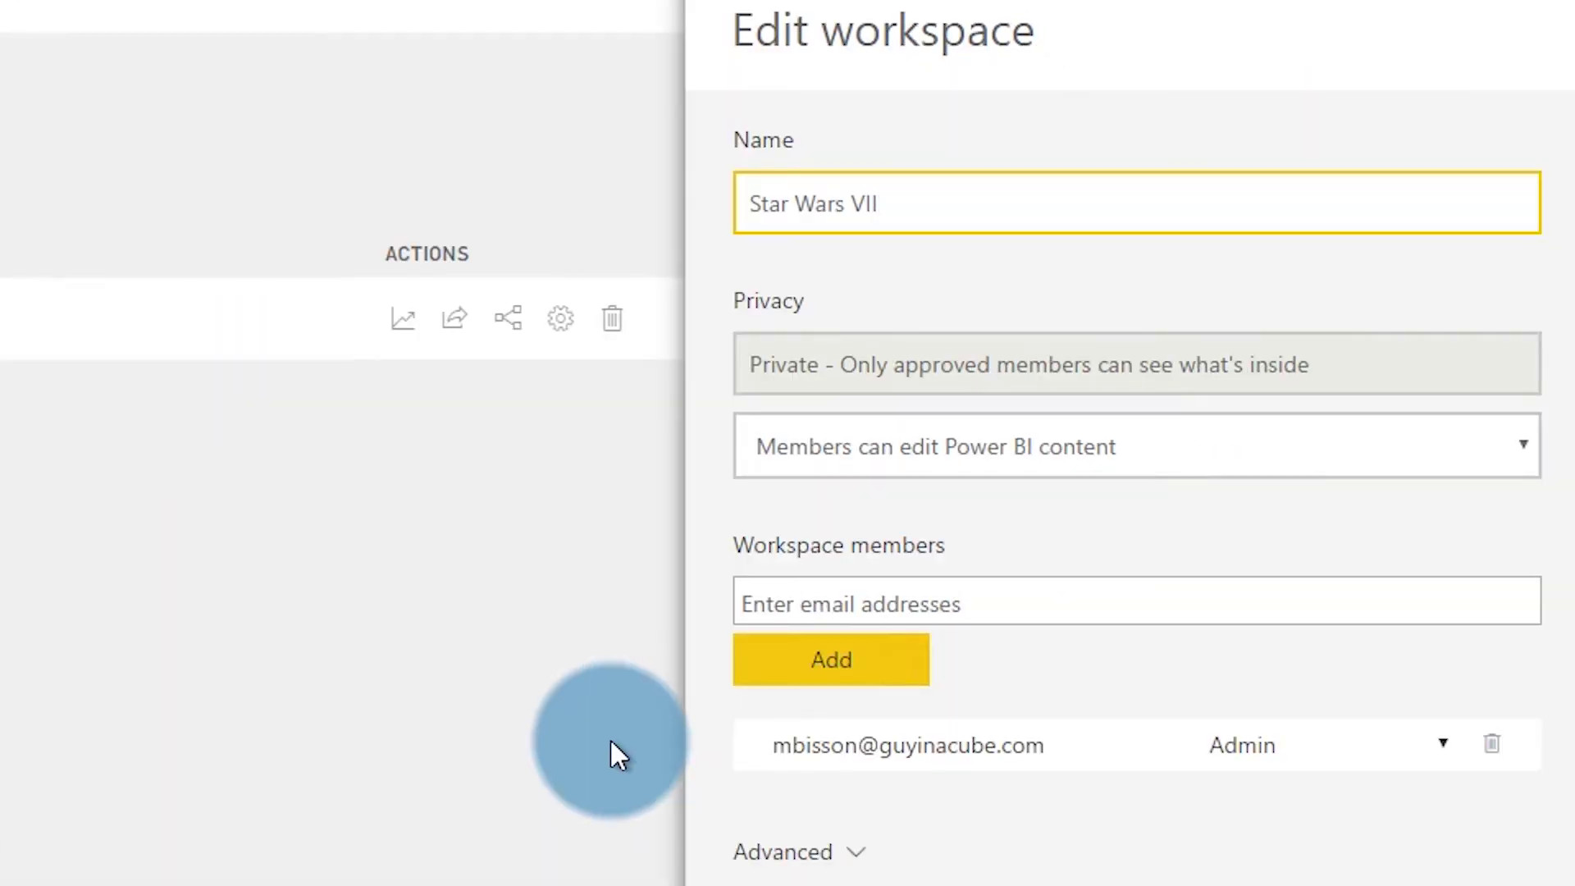
click(884, 605)
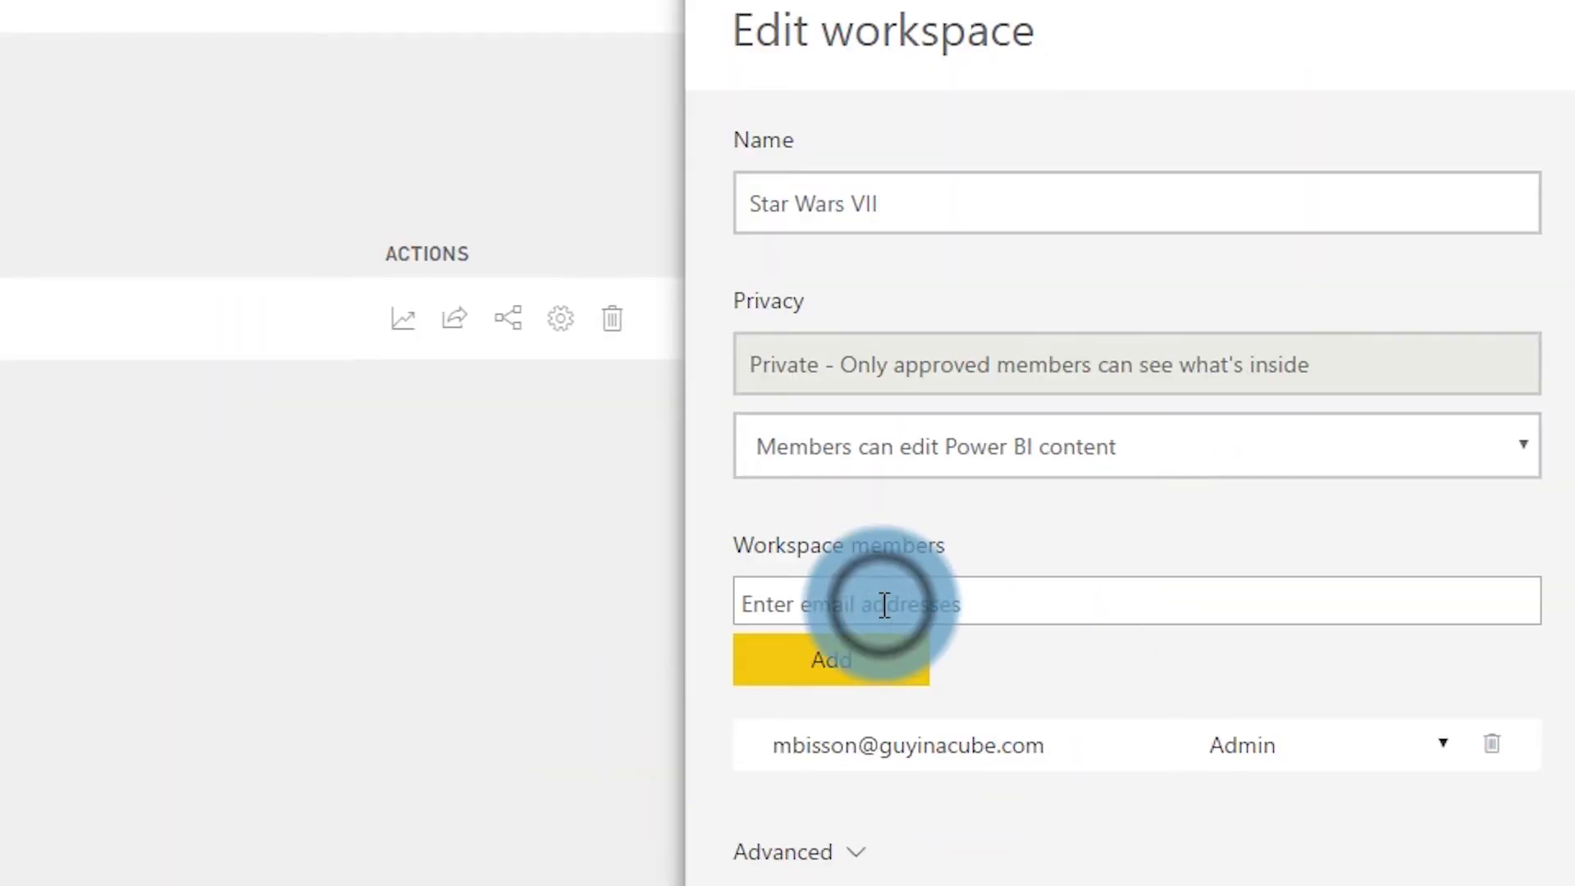
text(anak)
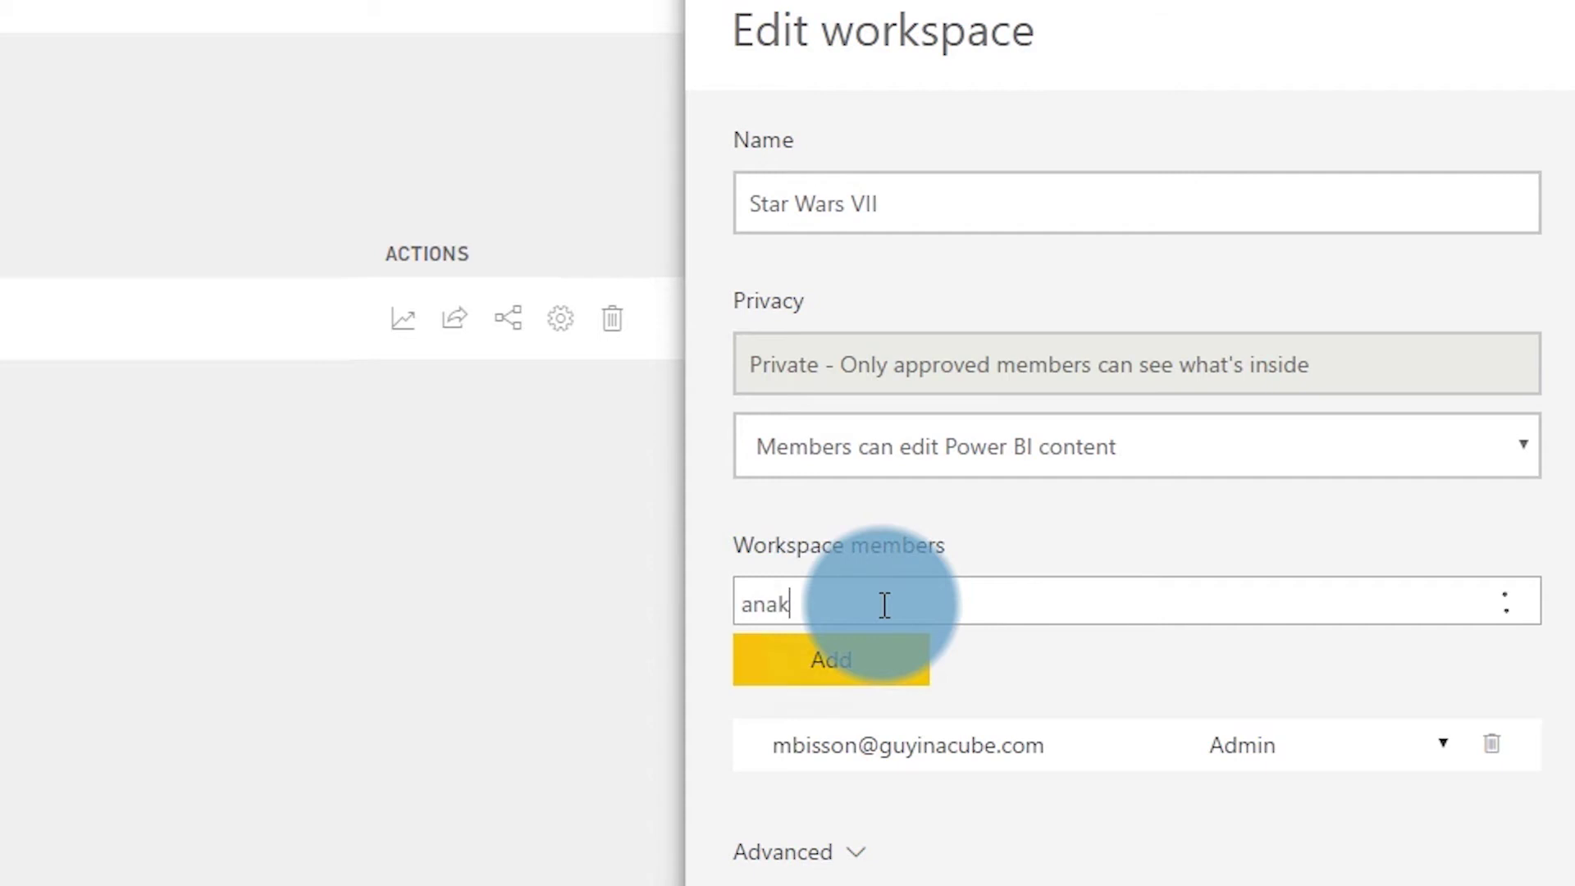
text(in)
click(898, 653)
click(890, 683)
- Expand the Star Wars VII workspace's Advanced options
scroll(820, 492, down, 5)
click(837, 220)
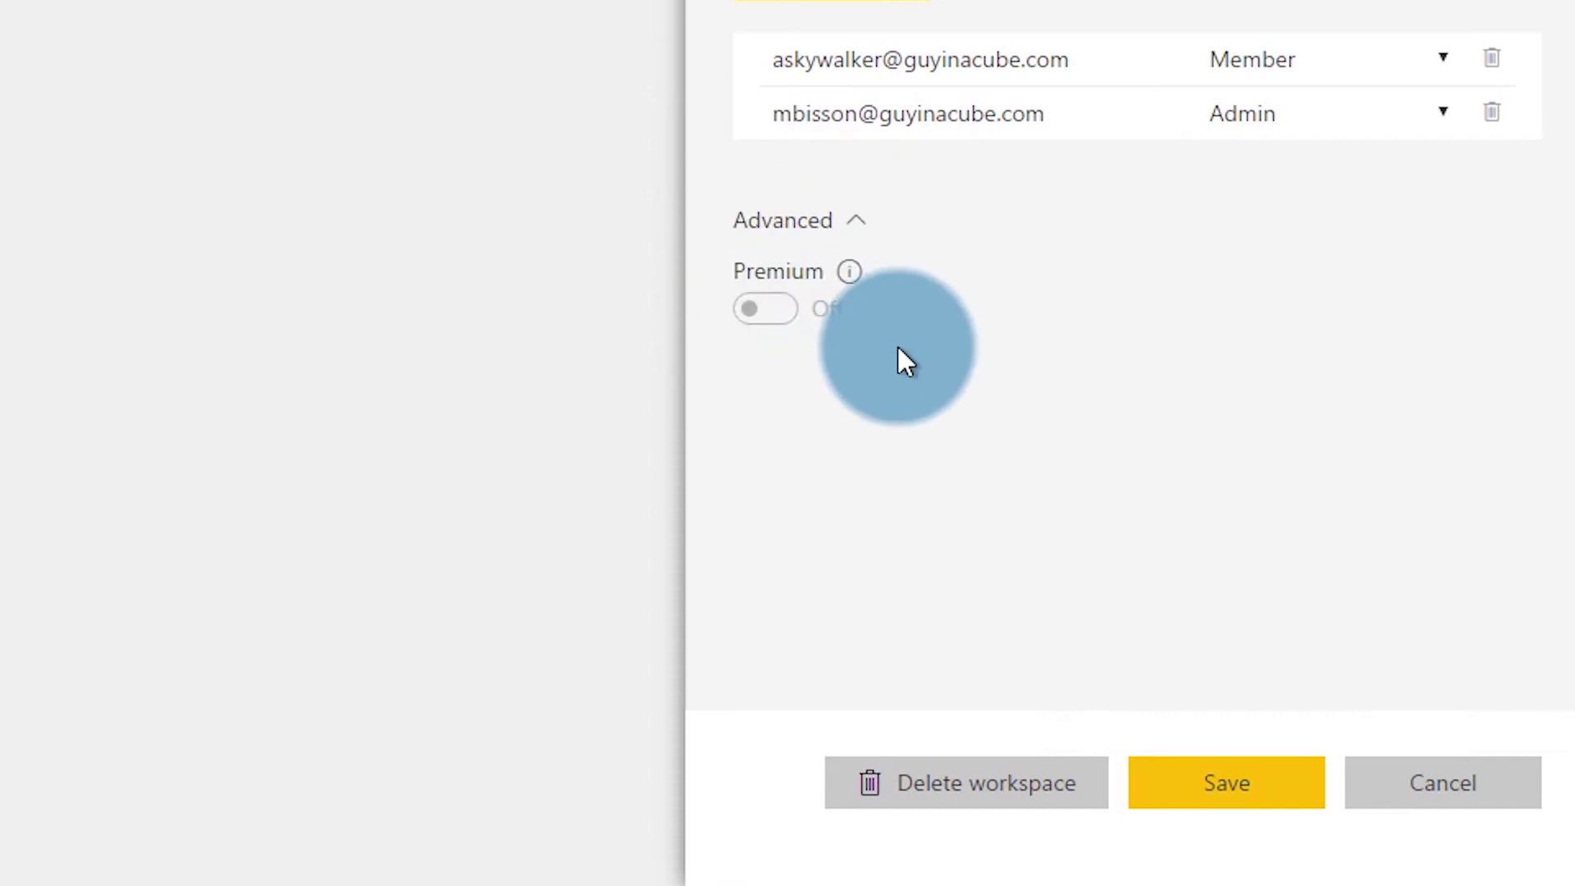
mouse_move(898, 349)
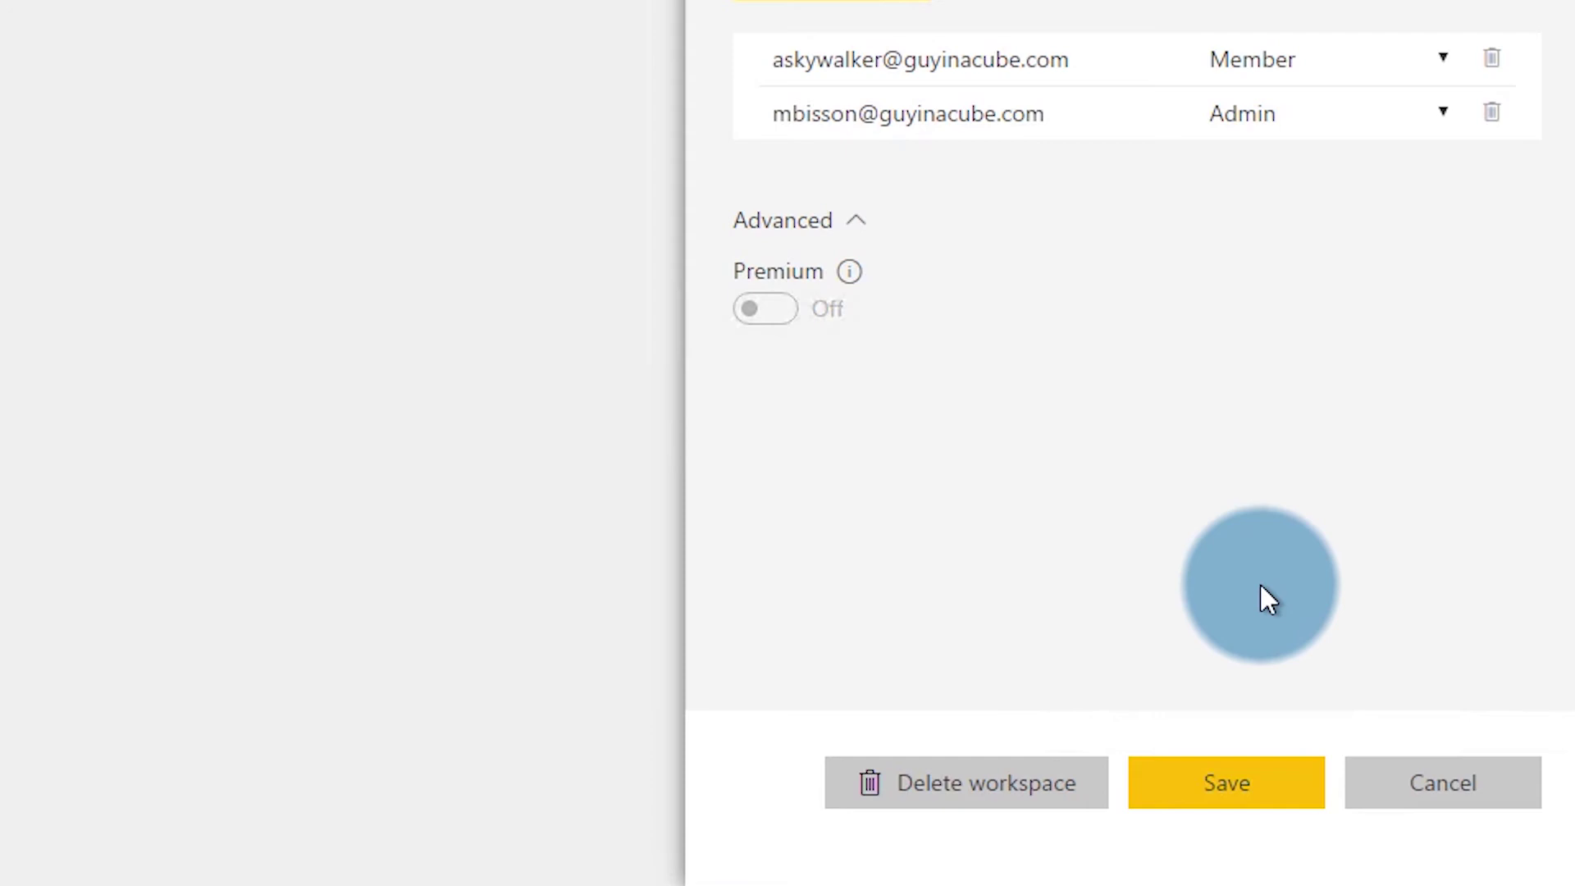
- Discard the unsaved changes and reopen Edit workspace for Star Wars VII
click(1427, 793)
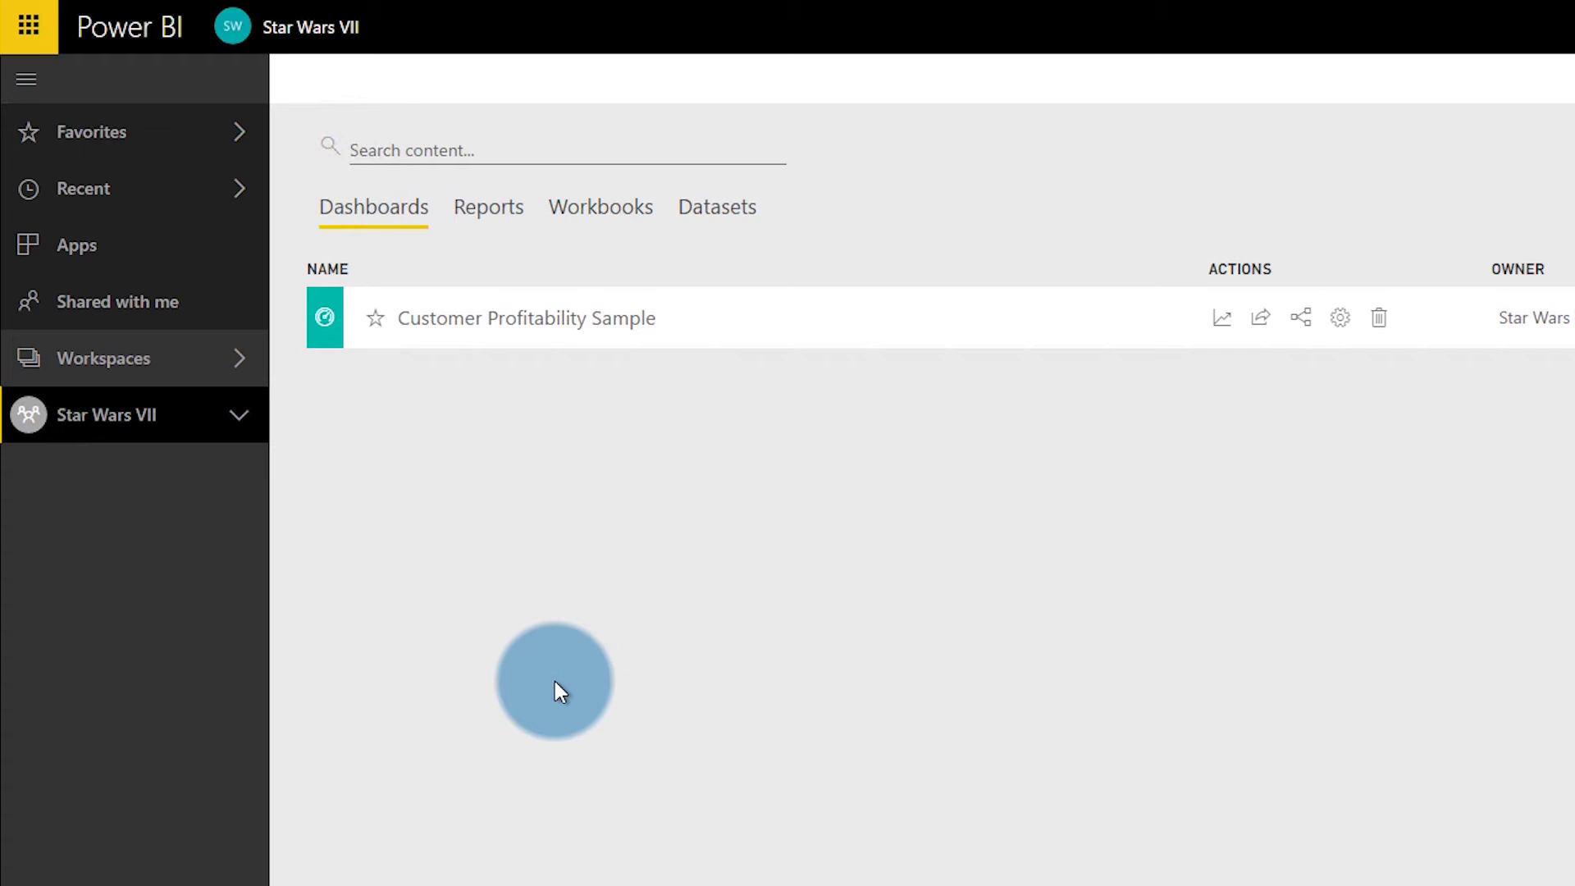
click(235, 361)
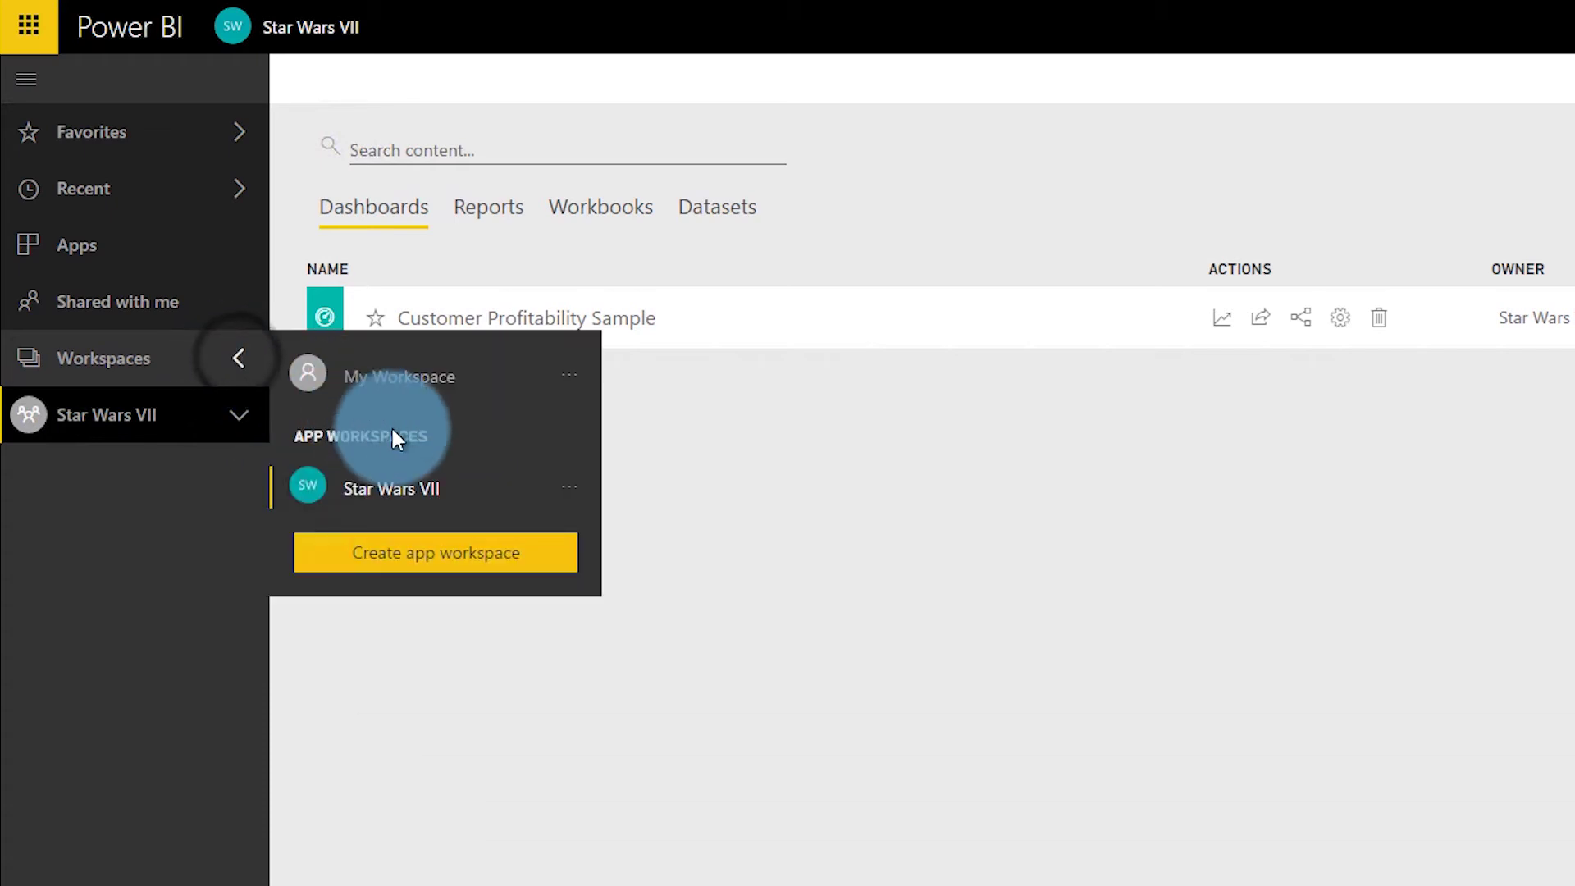
click(569, 487)
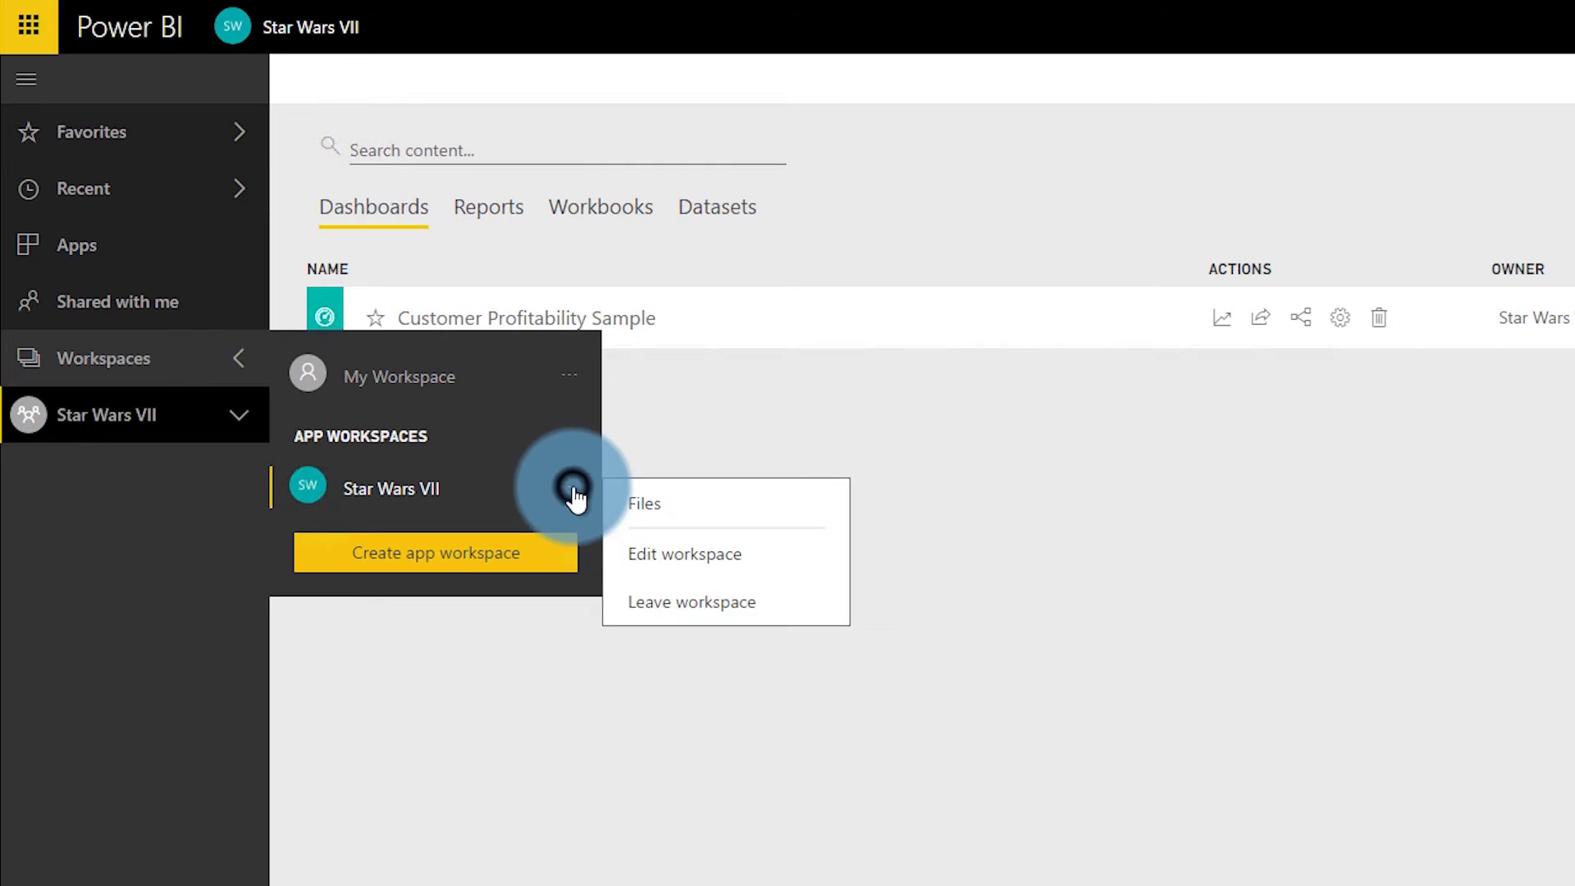
click(720, 559)
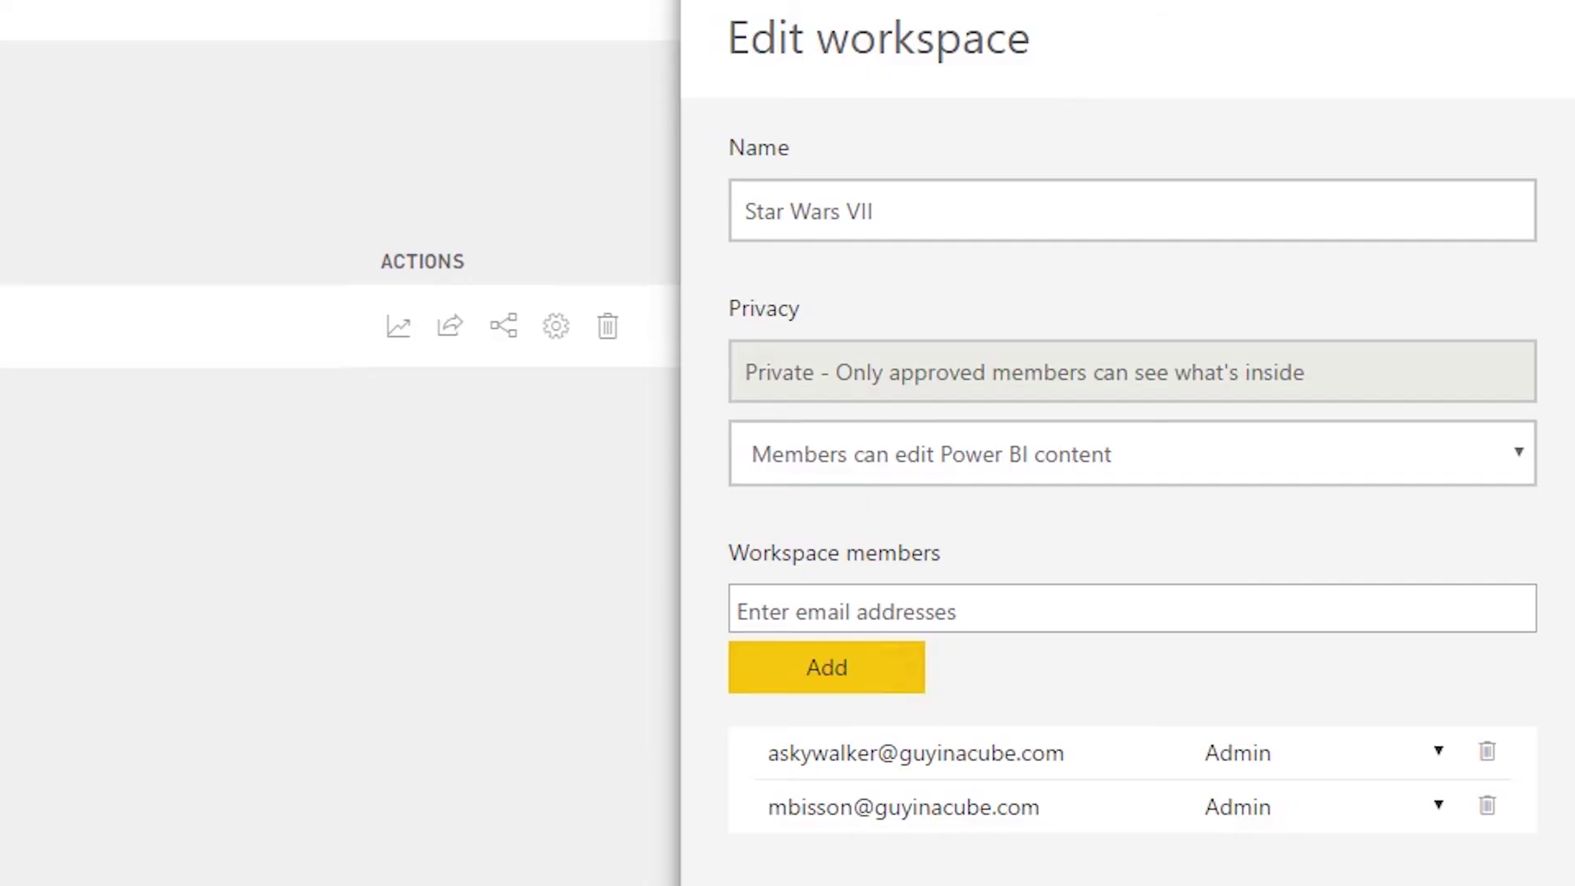
scroll(960, 722, down, 8)
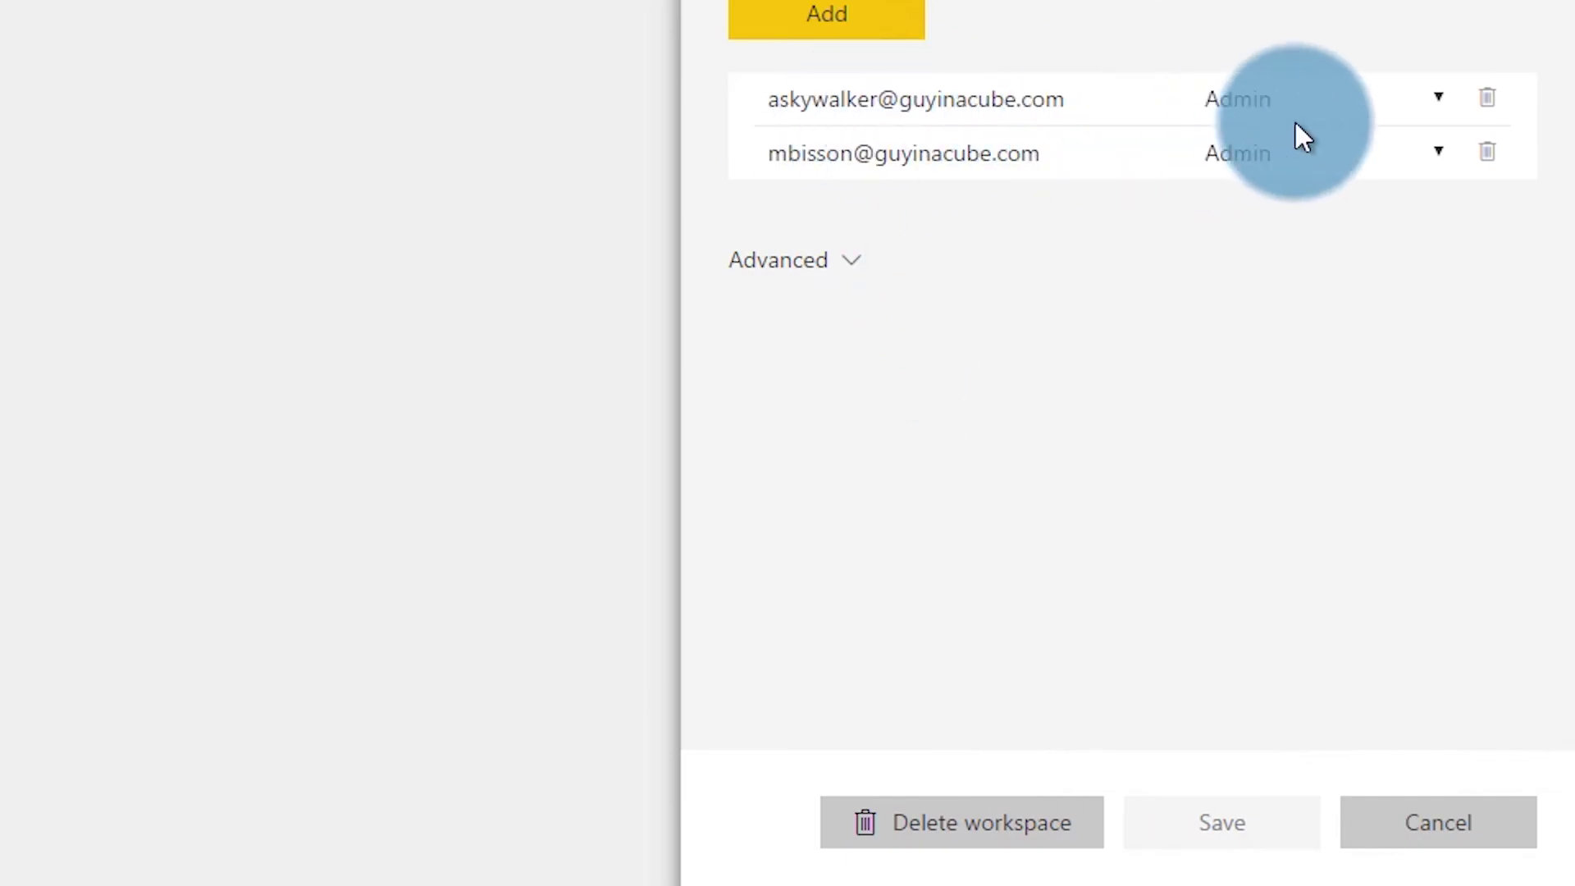
- Turn Premium on for Star Wars VII with Sales P1 as its dedicated capacity, and save
click(851, 265)
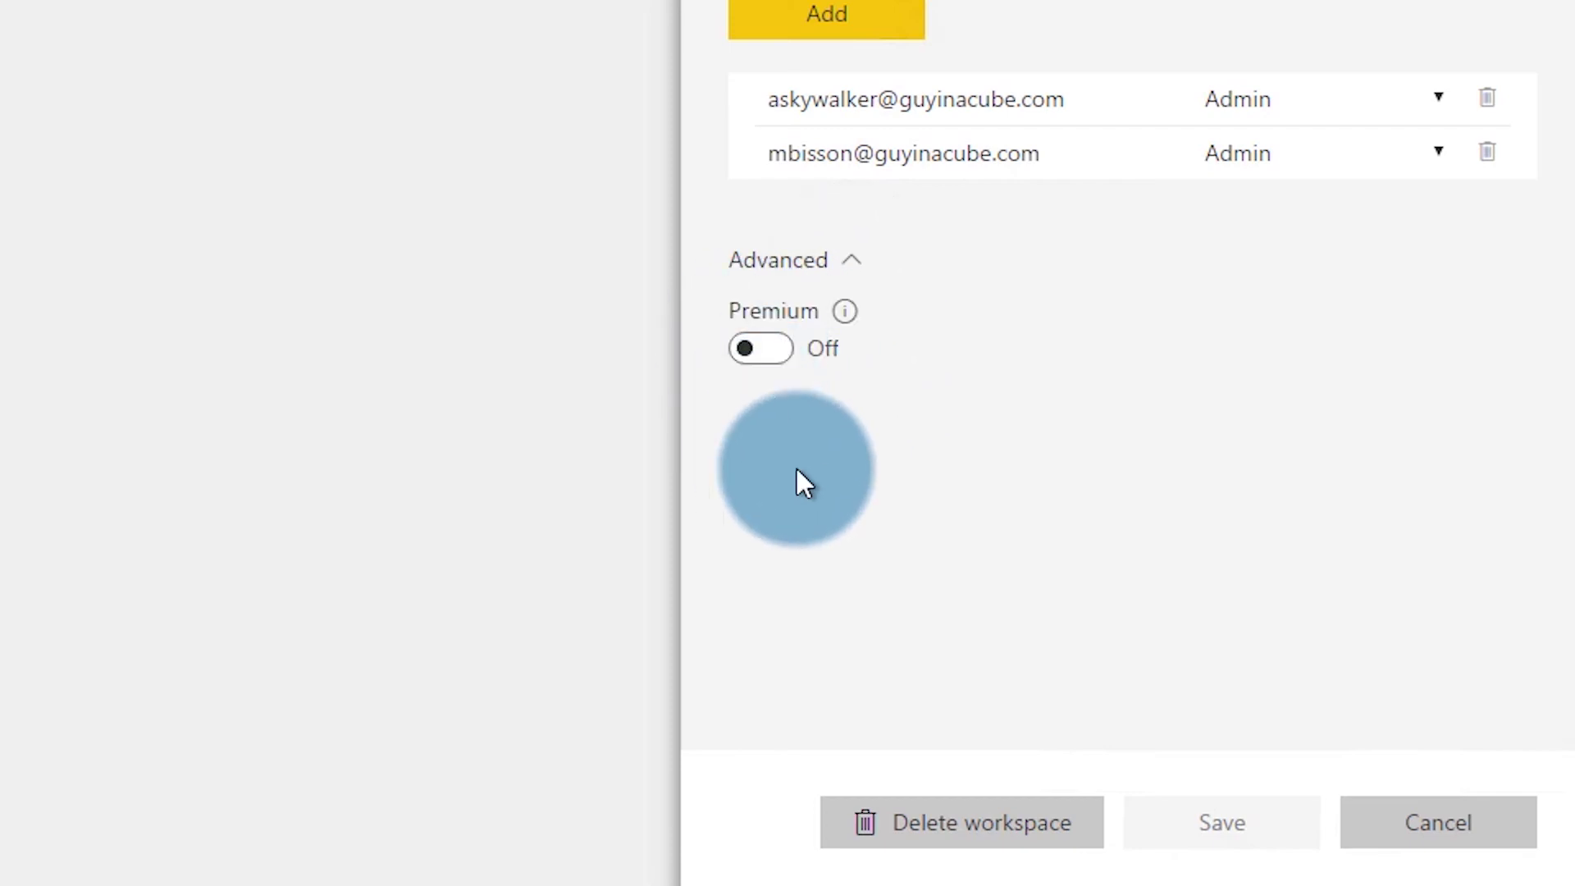
click(772, 348)
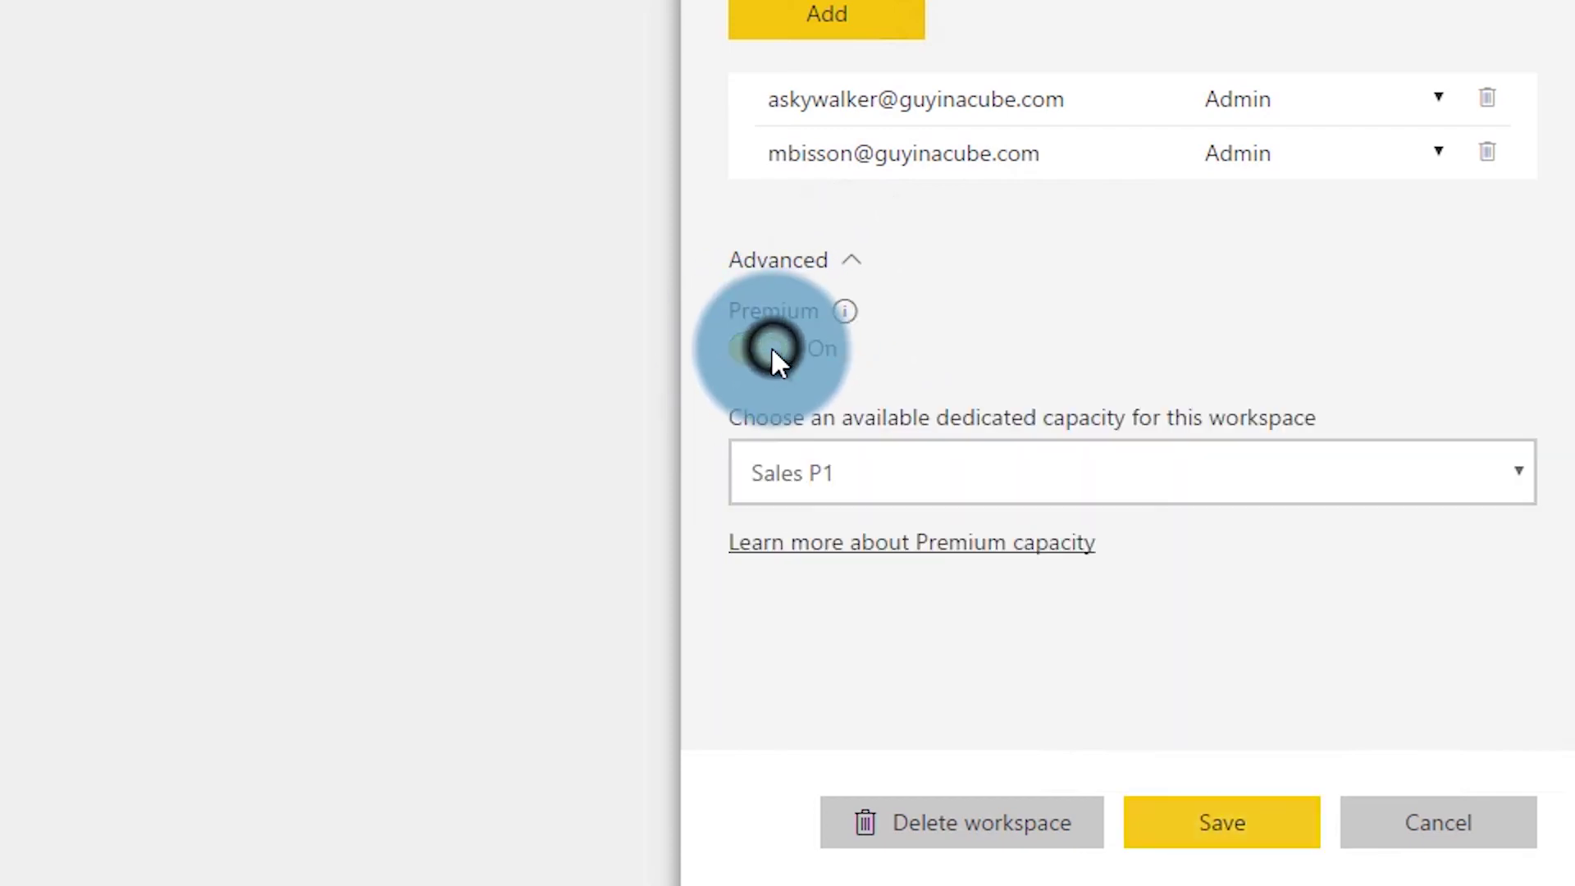
click(935, 480)
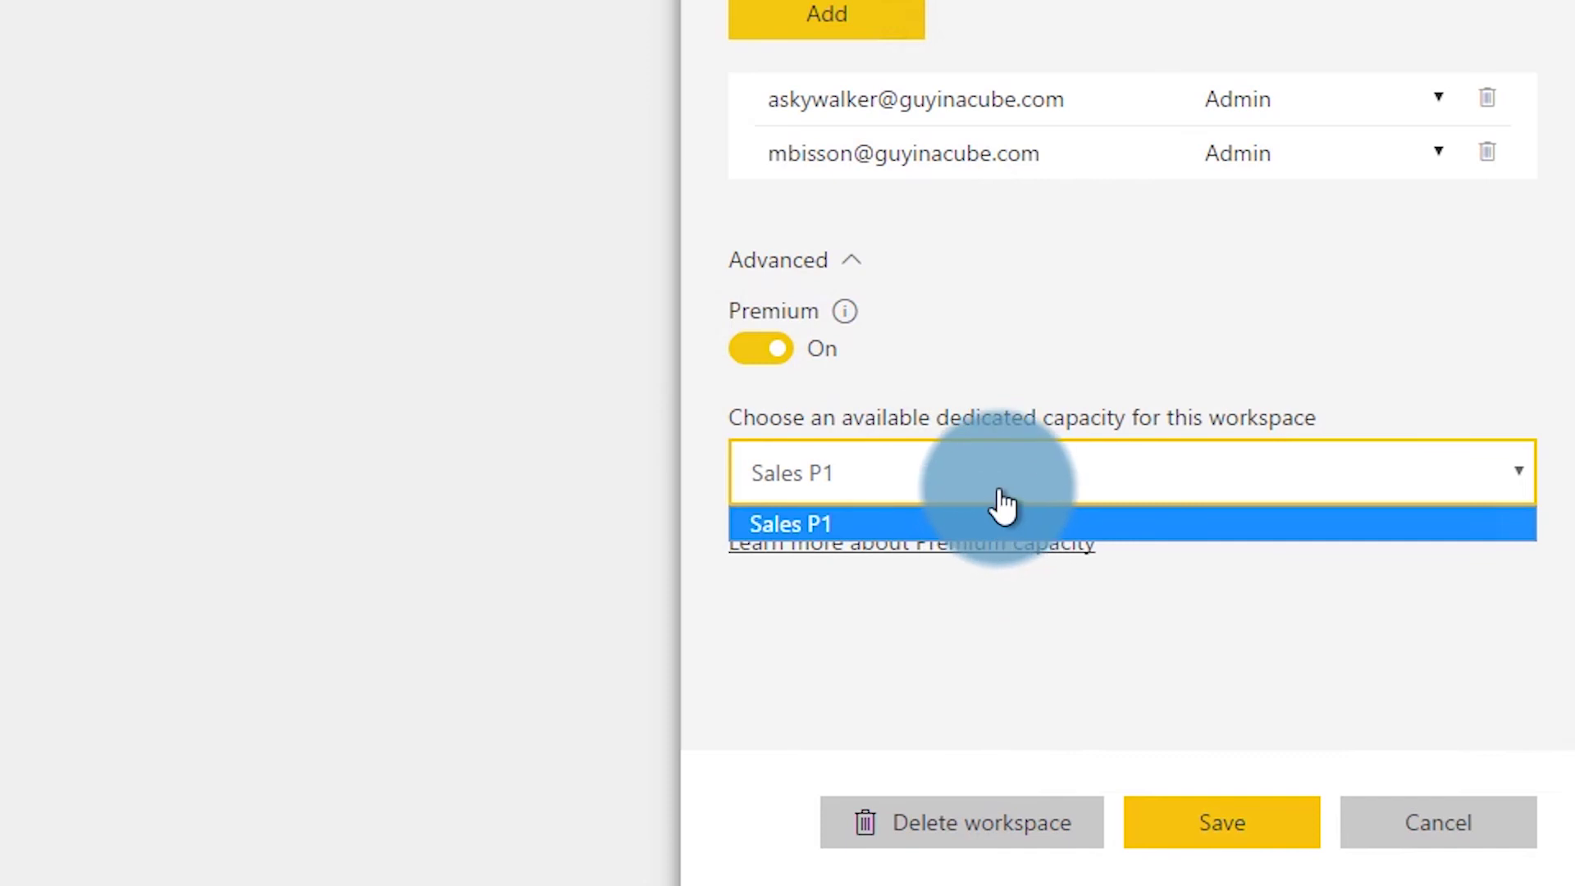
click(863, 521)
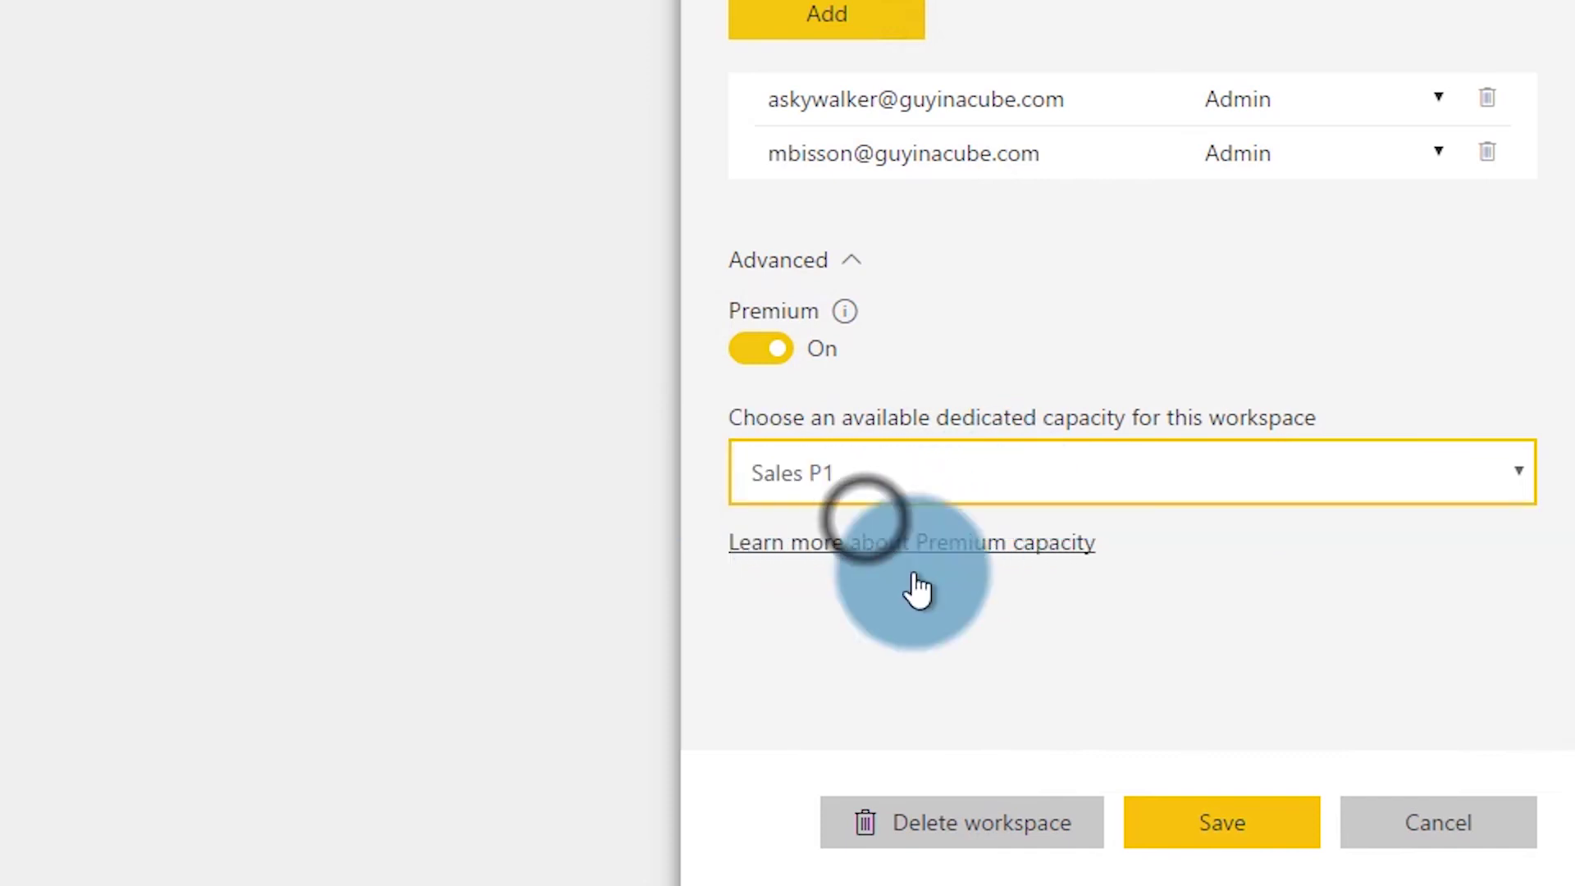
click(1212, 845)
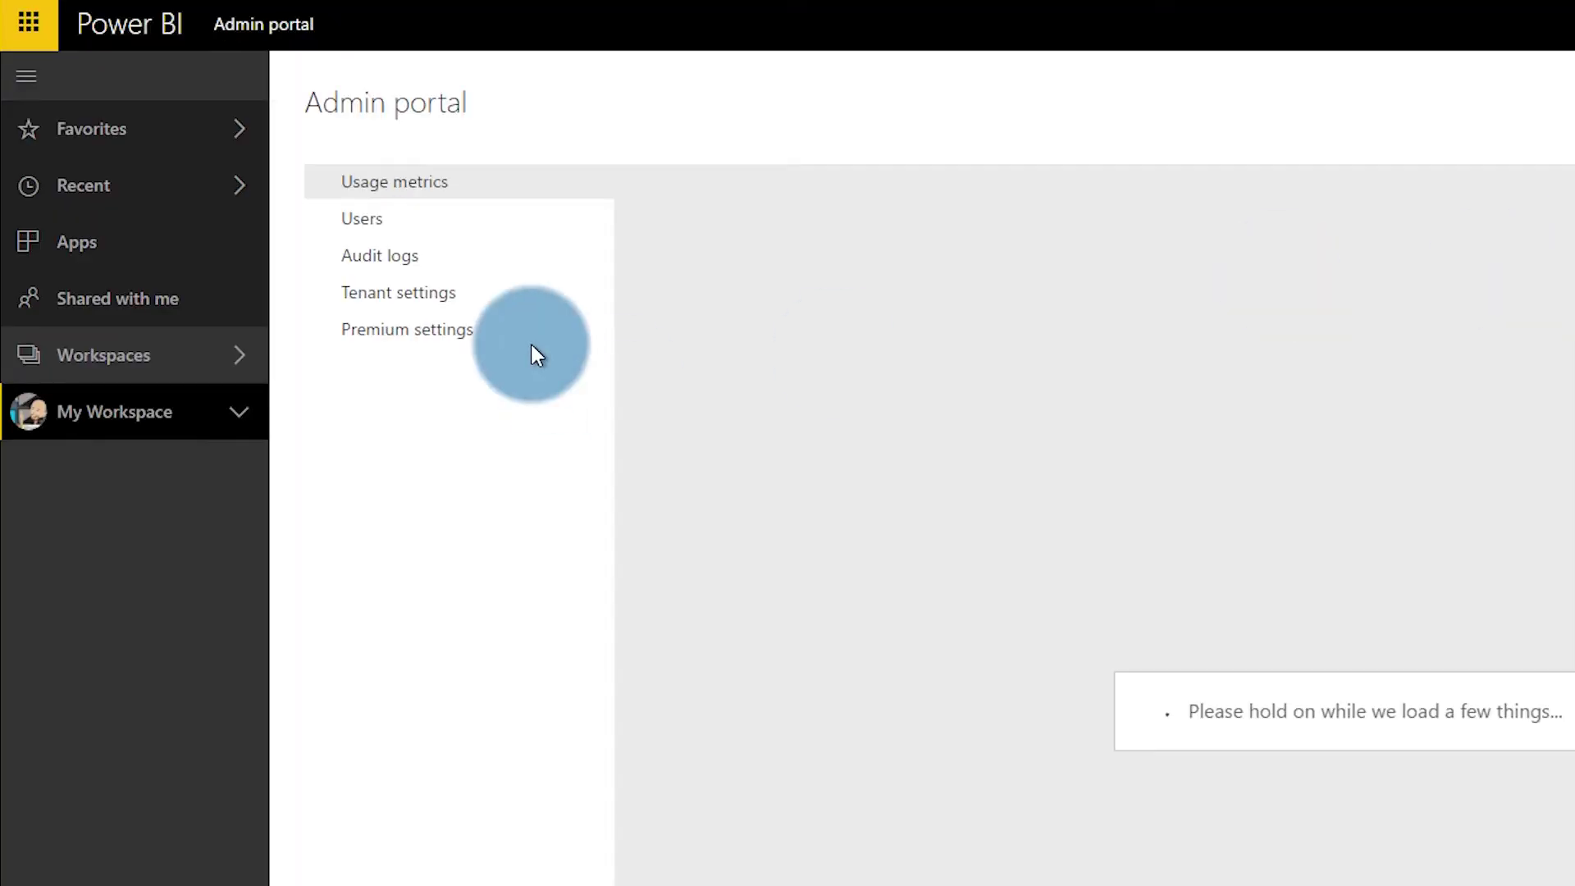
- Go to Premium settings in the admin portal and open the Sales P1 capacity
click(430, 335)
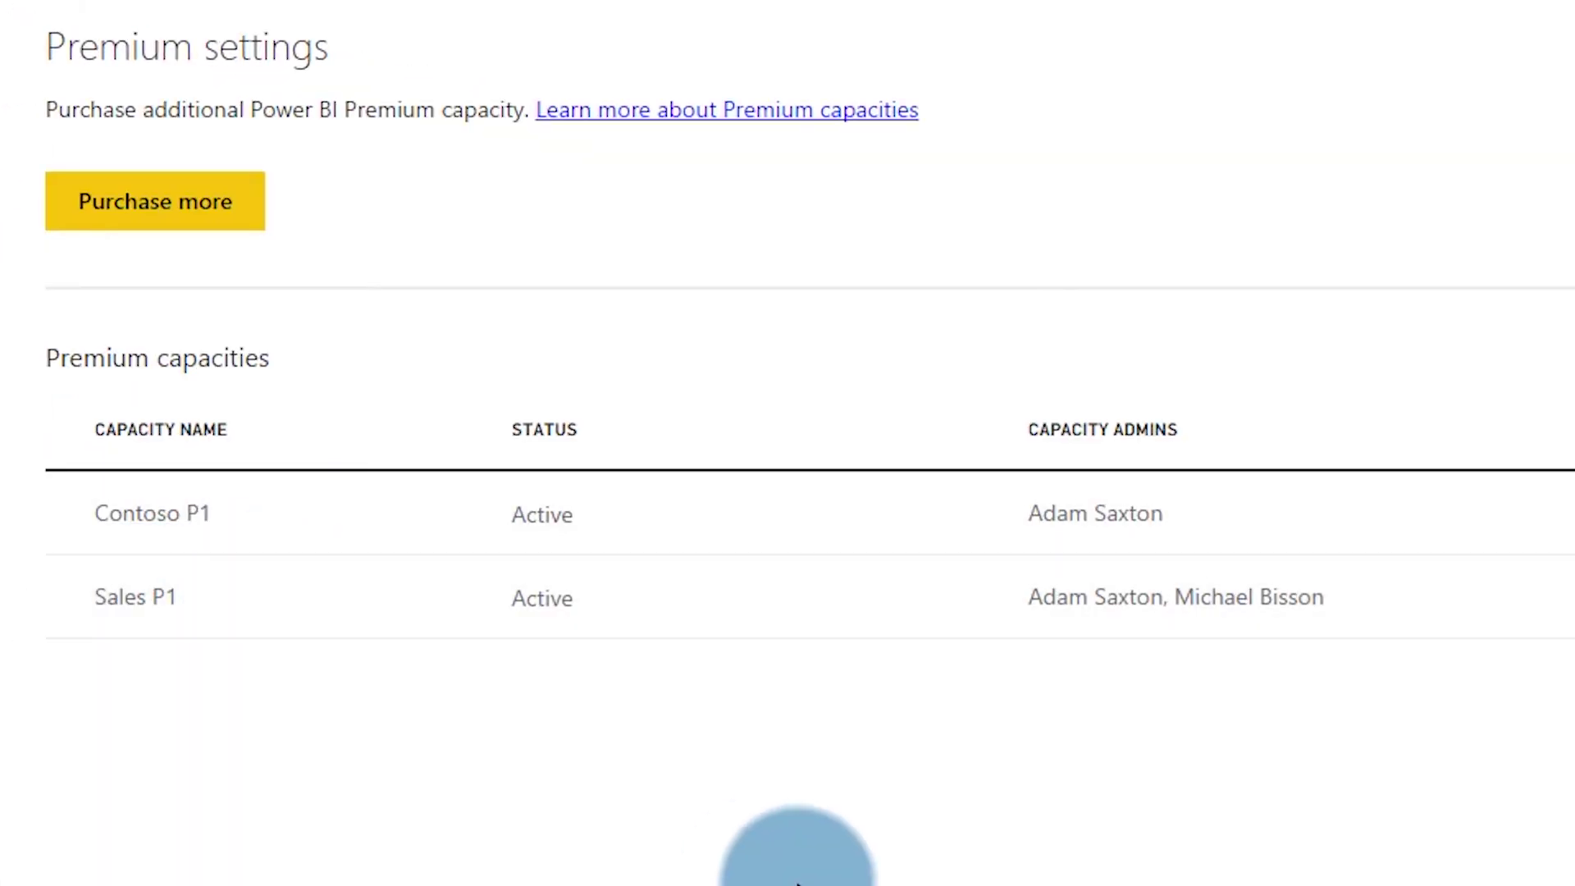
click(134, 597)
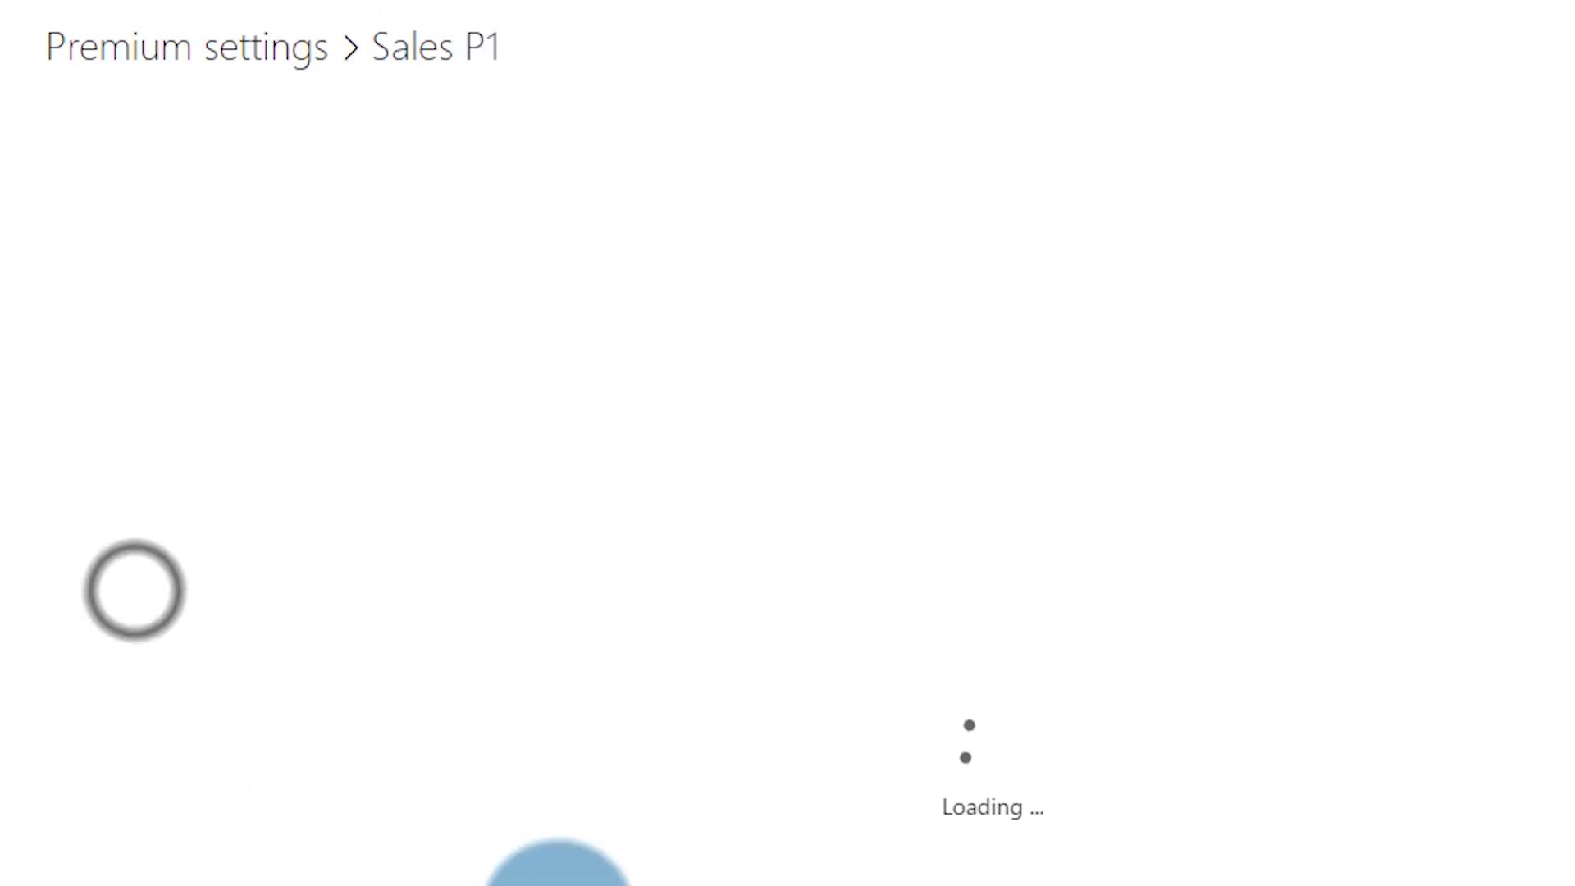